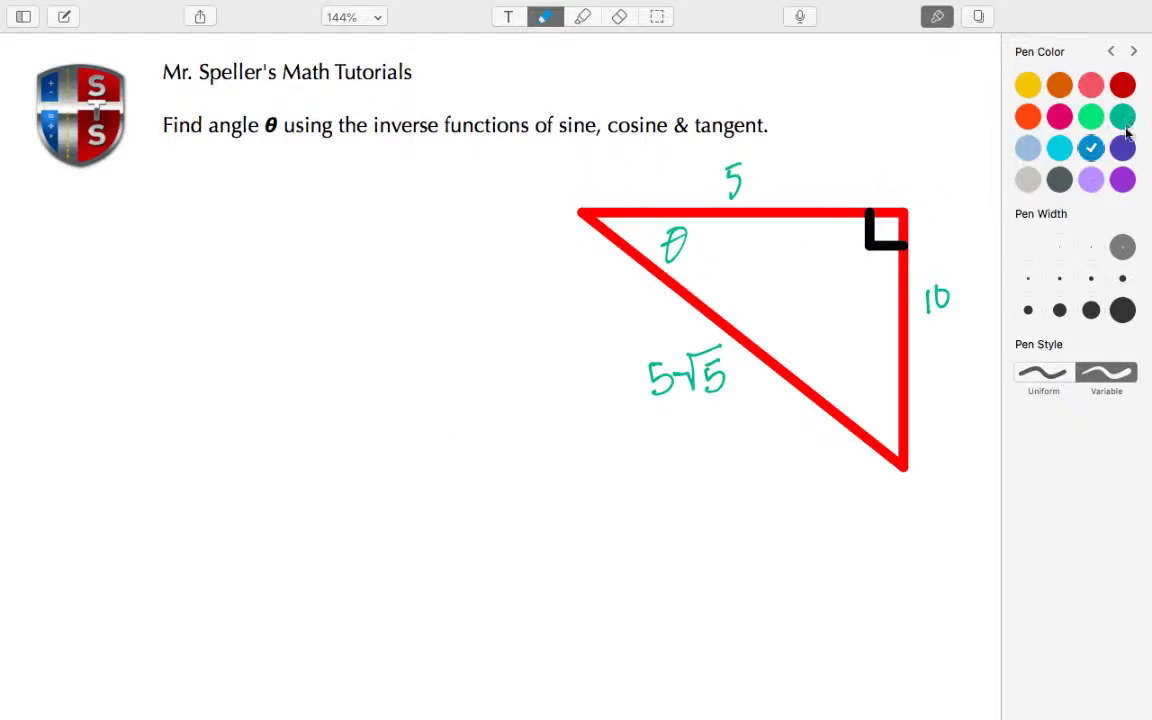
# Select the purple pen colour for writing the solution.
pyautogui.click(1122, 179)
# Handwrite sin θ = 10/(5√5) beside the labelled triangle.
pyautogui.moveTo(112, 212)
pyautogui.mouseDown()
pyautogui.moveTo(99, 230)
pyautogui.moveTo(142, 230)
pyautogui.moveTo(160, 206)
pyautogui.mouseUp()
pyautogui.click(119, 207)
pyautogui.moveTo(154, 214); pyautogui.dragTo(197, 211)
pyautogui.moveTo(183, 219); pyautogui.dragTo(198, 219)
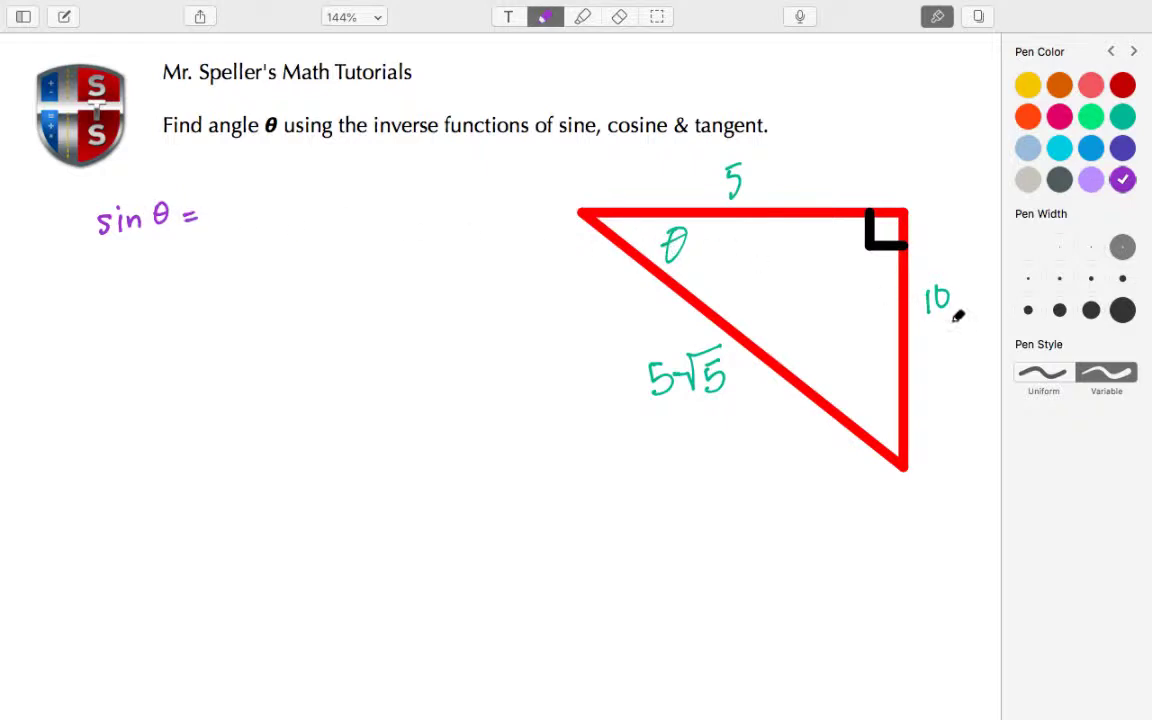
pyautogui.moveTo(239, 190)
pyautogui.mouseDown()
pyautogui.moveTo(238, 210)
pyautogui.moveTo(255, 191)
pyautogui.moveTo(264, 217)
pyautogui.moveTo(236, 250)
pyautogui.moveTo(258, 228)
pyautogui.moveTo(272, 250)
pyautogui.mouseUp()
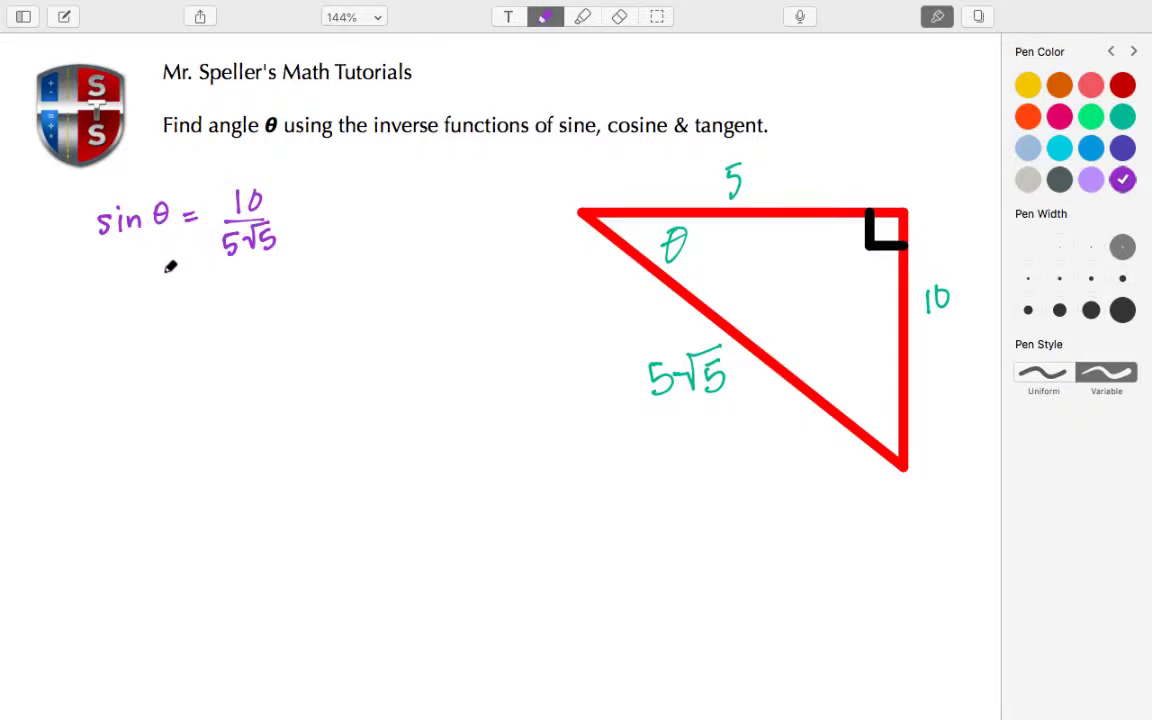
# Below it, write arcsin(sin θ) = arcsin(10/(5√5)).
pyautogui.moveTo(62, 290)
pyautogui.mouseDown()
pyautogui.moveTo(116, 291)
pyautogui.moveTo(120, 279)
pyautogui.moveTo(128, 296)
pyautogui.moveTo(155, 280)
pyautogui.moveTo(157, 298)
pyautogui.moveTo(186, 281)
pyautogui.moveTo(225, 285)
pyautogui.moveTo(235, 268)
pyautogui.moveTo(308, 290)
pyautogui.mouseUp()
pyautogui.moveTo(310, 290)
pyautogui.mouseDown()
pyautogui.moveTo(322, 276)
pyautogui.moveTo(396, 290)
pyautogui.mouseUp()
pyautogui.moveTo(420, 243)
pyautogui.mouseDown()
pyautogui.moveTo(421, 260)
pyautogui.moveTo(436, 241)
pyautogui.moveTo(434, 281)
pyautogui.moveTo(442, 262)
pyautogui.moveTo(452, 268)
pyautogui.moveTo(427, 270)
pyautogui.moveTo(421, 295)
pyautogui.moveTo(448, 270)
pyautogui.moveTo(451, 294)
pyautogui.moveTo(480, 292)
pyautogui.mouseUp()
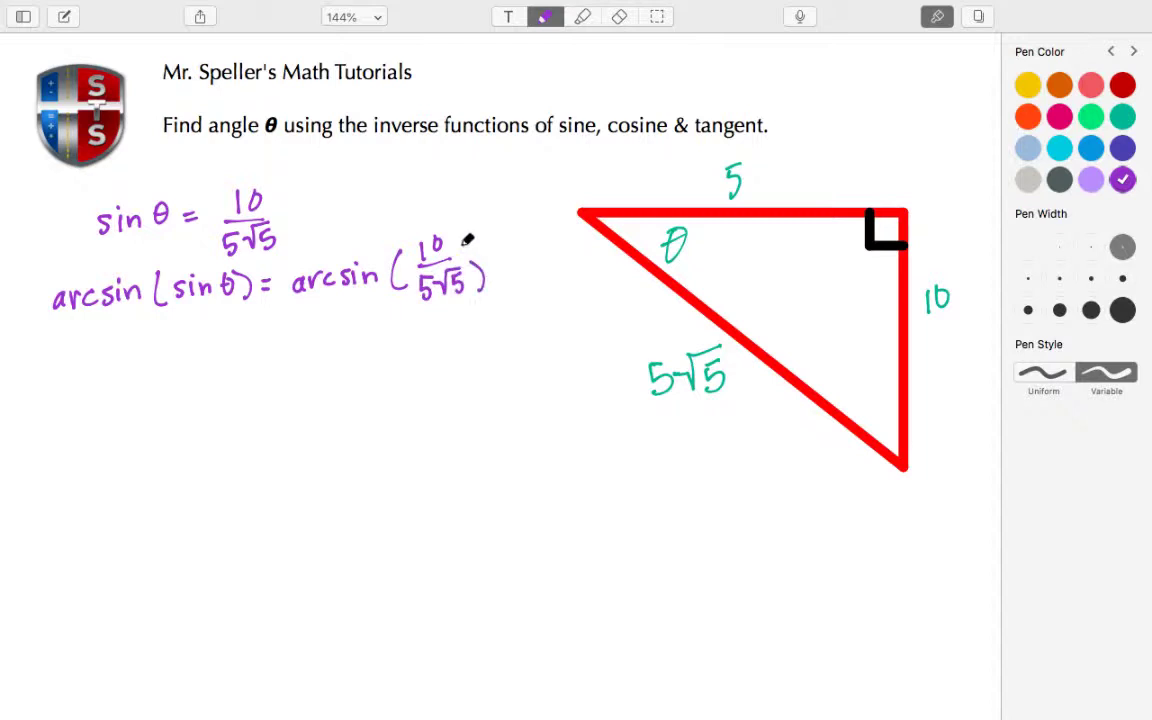
# Redraw the closing bracket taller and write θ = arcsin(10/(5√5)) on a new line.
pyautogui.press('super+z')
pyautogui.moveTo(483, 238); pyautogui.dragTo(487, 284)
pyautogui.moveTo(227, 331)
pyautogui.mouseDown()
pyautogui.moveTo(232, 352)
pyautogui.moveTo(227, 331)
pyautogui.mouseUp()
pyautogui.moveTo(221, 343); pyautogui.dragTo(272, 335)
pyautogui.moveTo(258, 344)
pyautogui.mouseDown()
pyautogui.moveTo(294, 347)
pyautogui.moveTo(331, 330)
pyautogui.moveTo(327, 343)
pyautogui.moveTo(417, 345)
pyautogui.moveTo(447, 313)
pyautogui.moveTo(431, 356)
pyautogui.moveTo(462, 337)
pyautogui.moveTo(467, 350)
pyautogui.moveTo(499, 337)
pyautogui.mouseUp()
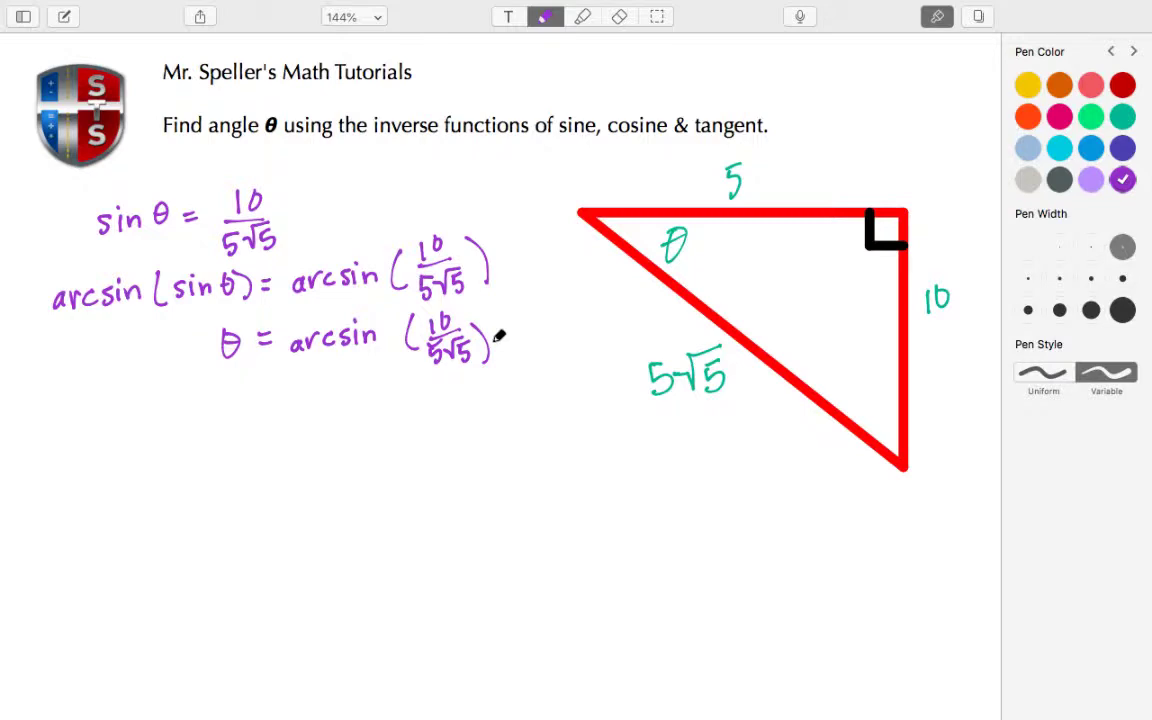
pyautogui.hotkey('ctrl', 'Right')
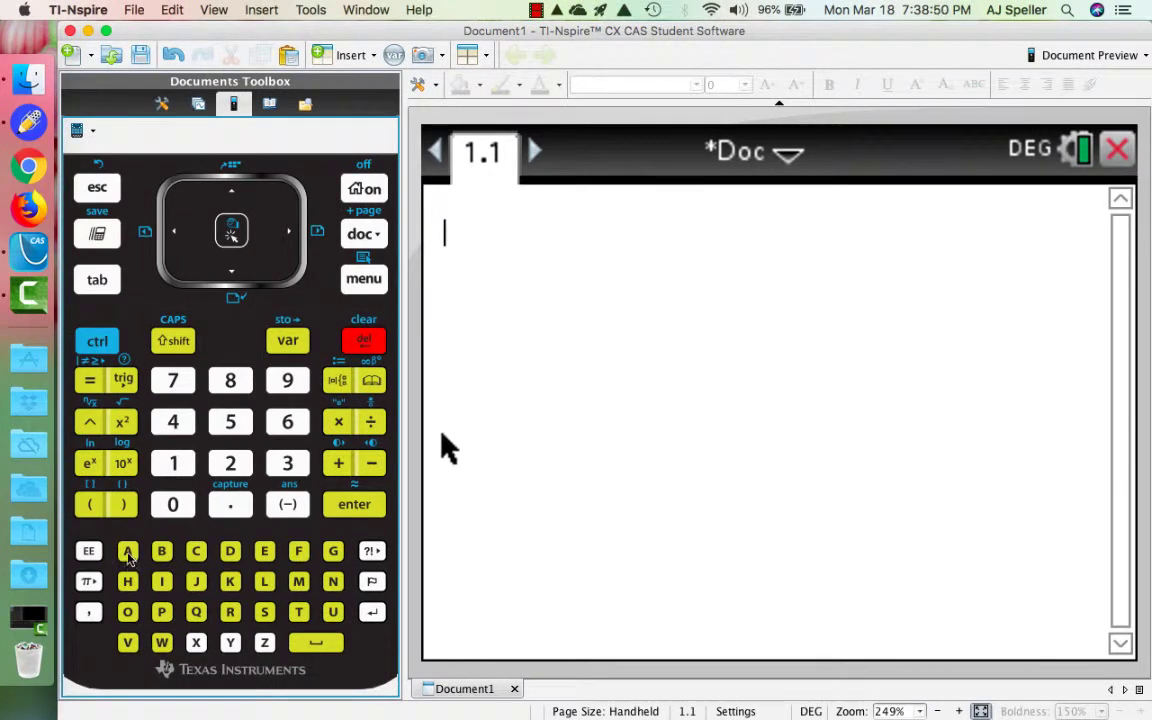
# Enter arcsin(10/(5√5)) on the calculator page using fraction and square-root templates.
pyautogui.write('ar')
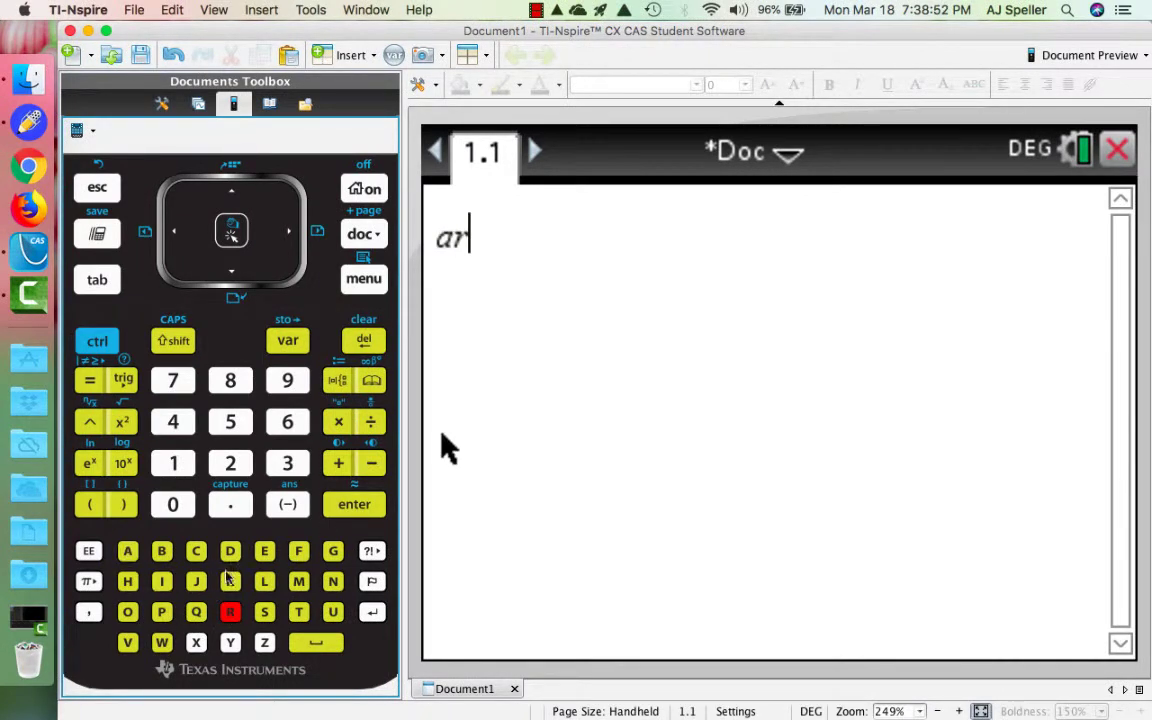
pyautogui.write('c')
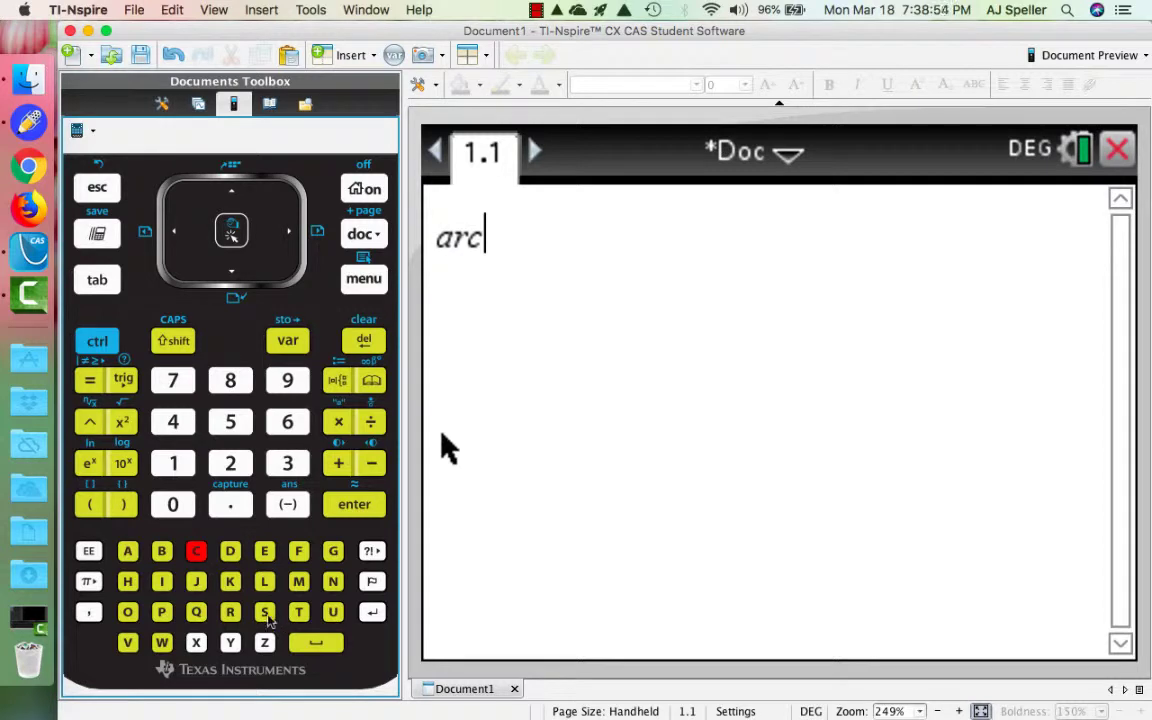
pyautogui.write('si')
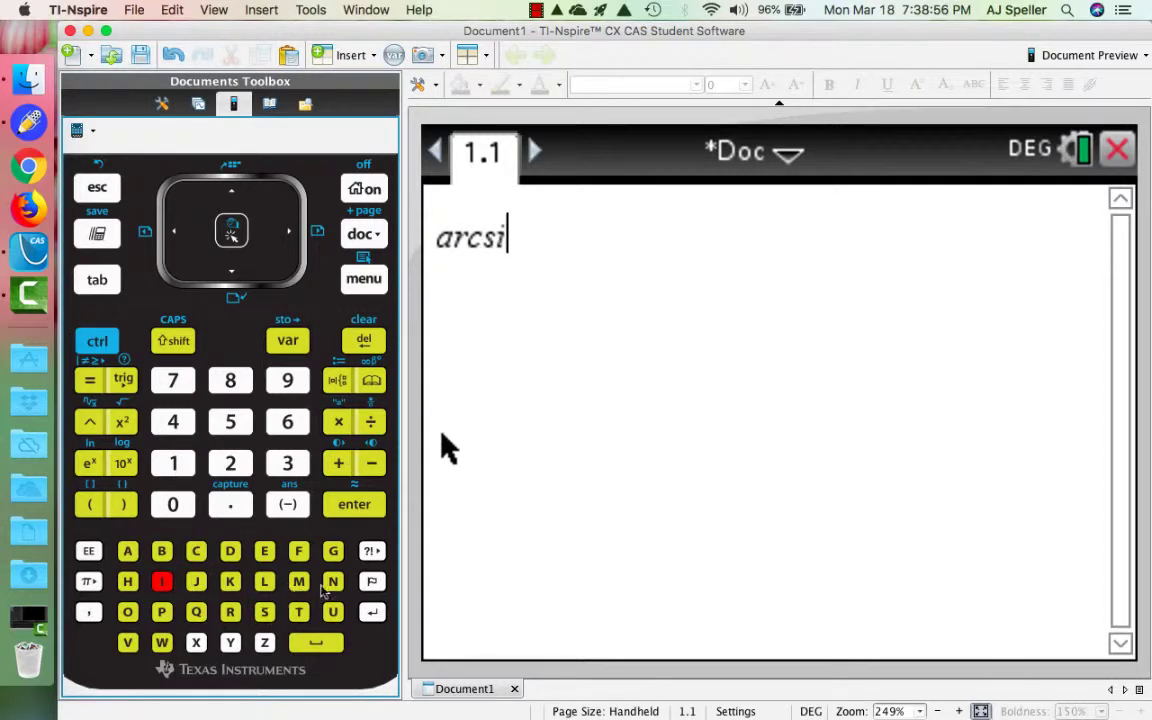
pyautogui.write('n')
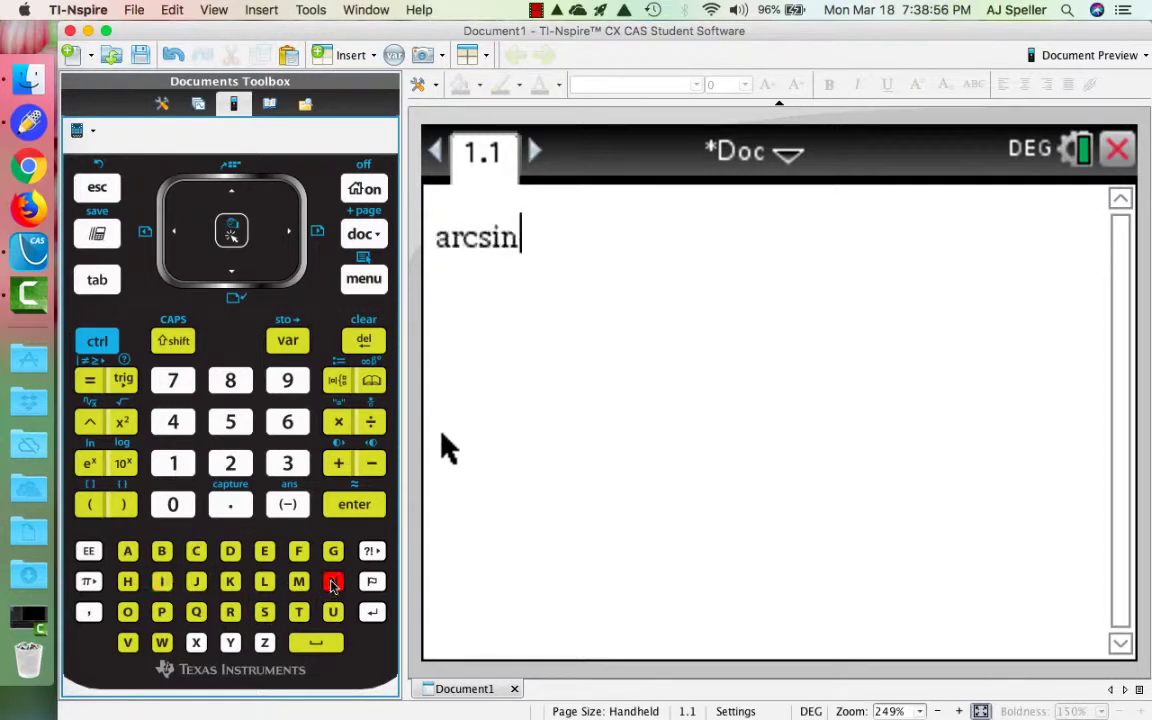
pyautogui.click(91, 505)
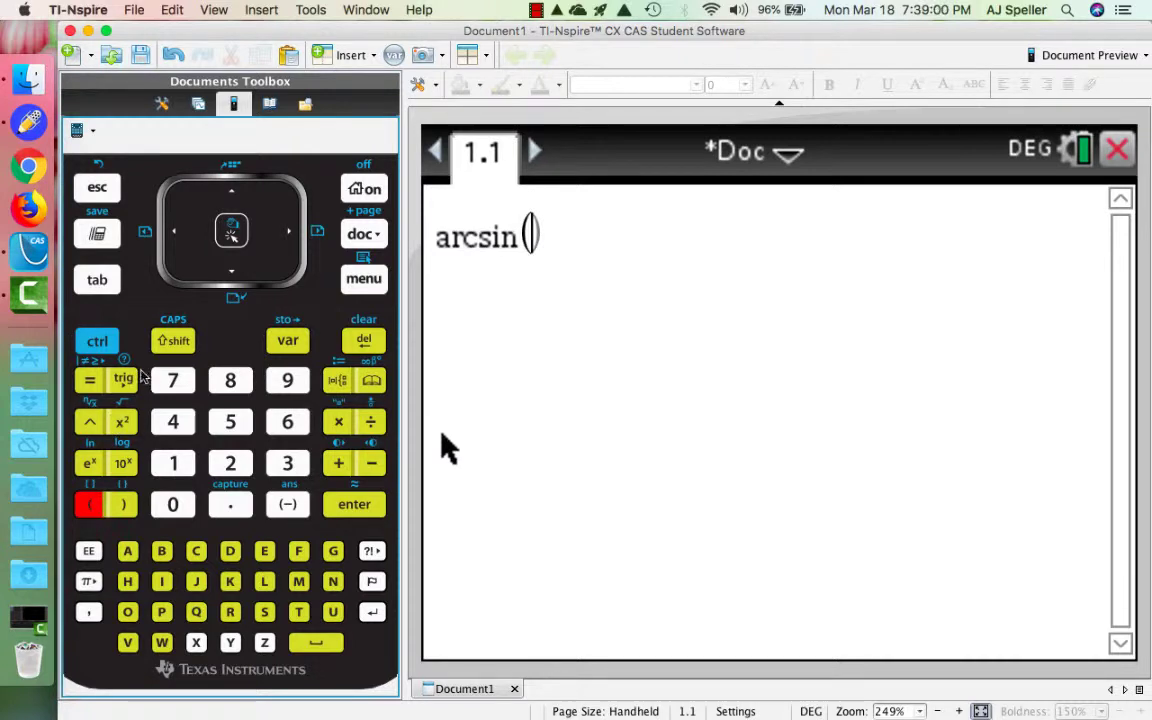
pyautogui.click(97, 340)
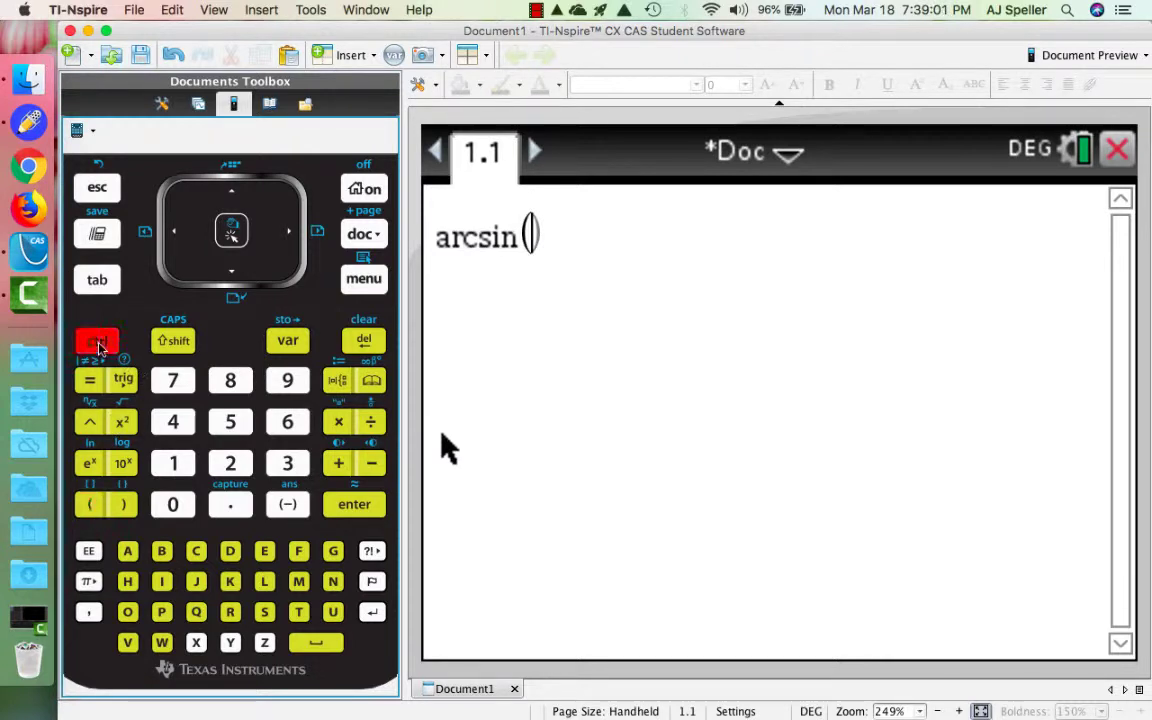
pyautogui.click(372, 421)
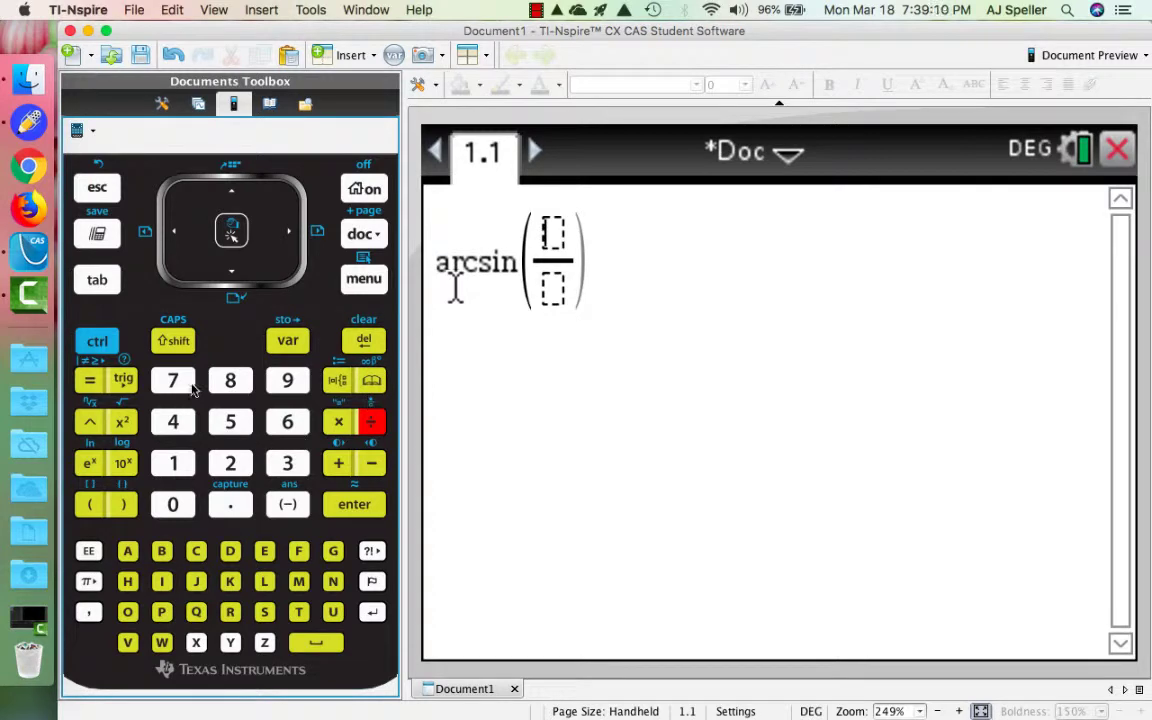
pyautogui.click(172, 461)
pyautogui.click(172, 504)
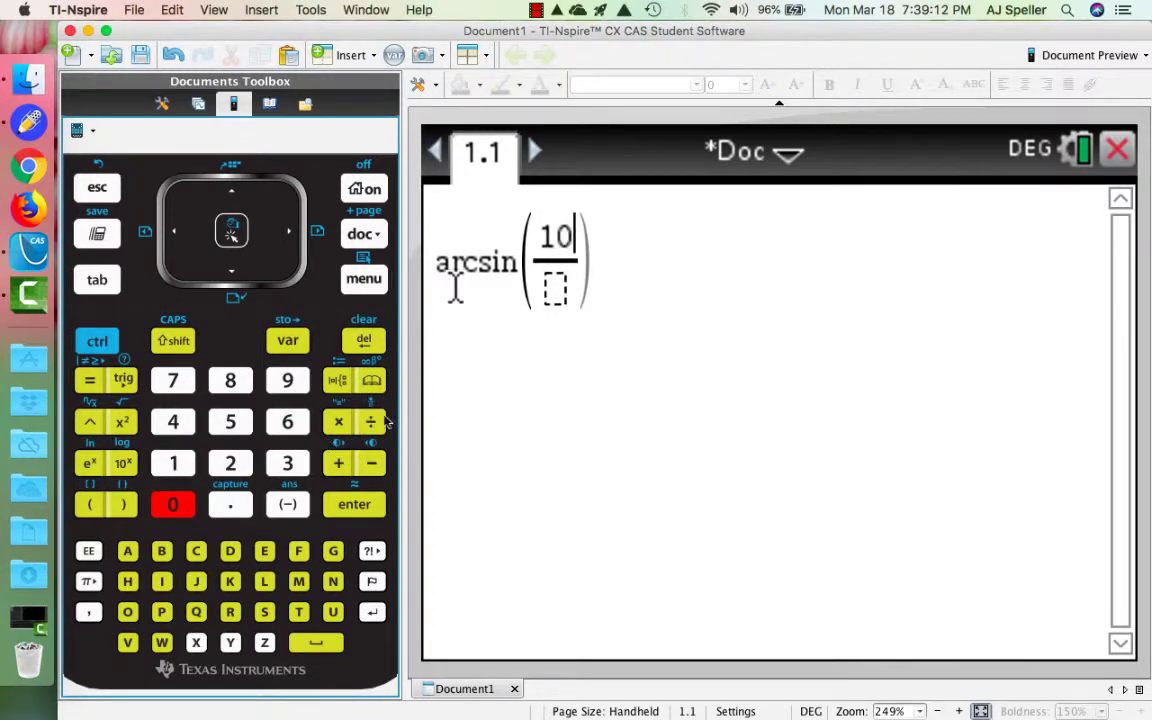
pyautogui.click(232, 270)
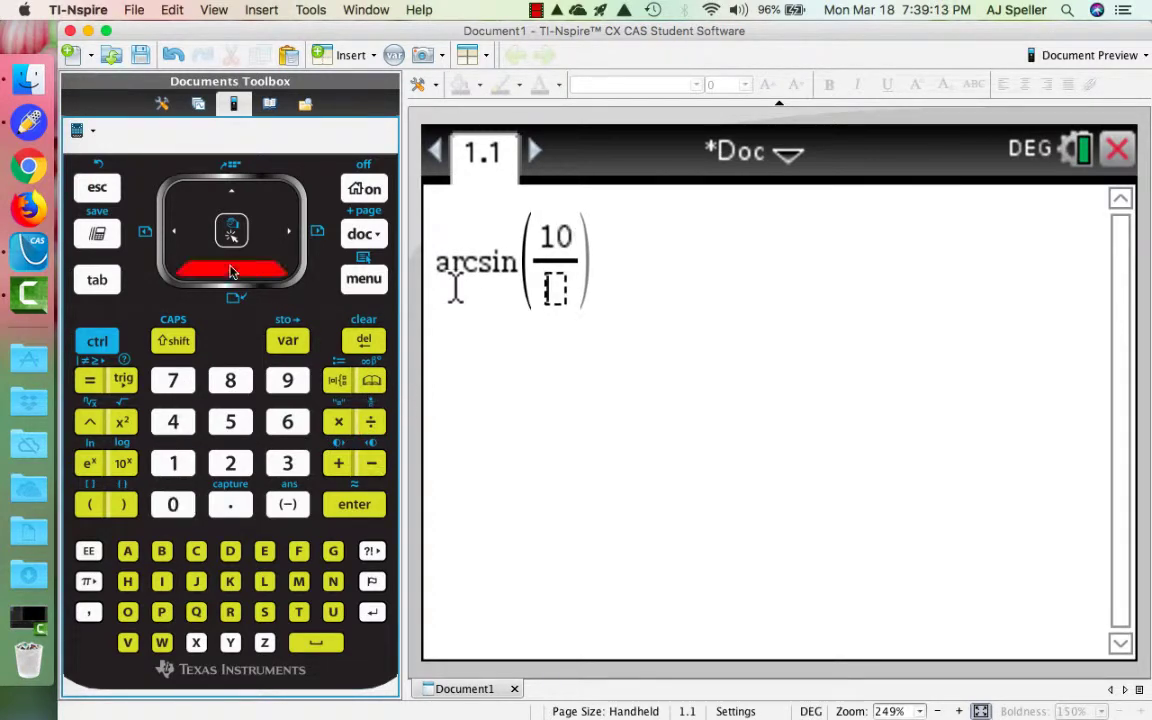
pyautogui.click(231, 424)
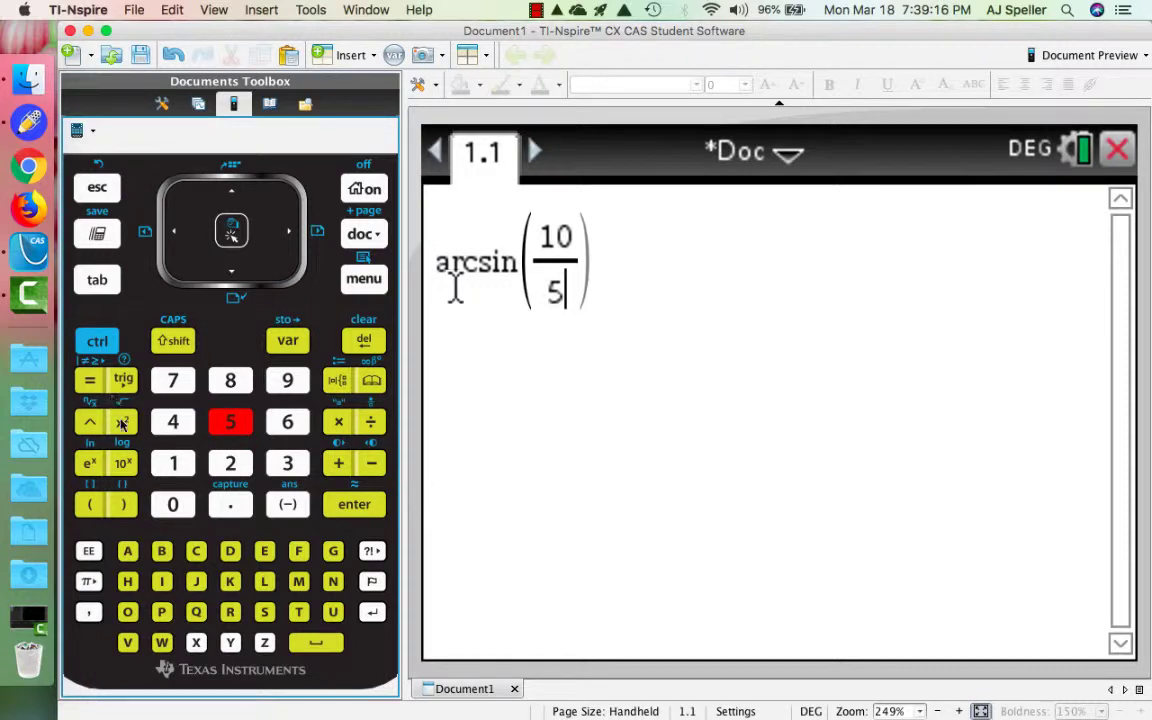
pyautogui.click(100, 341)
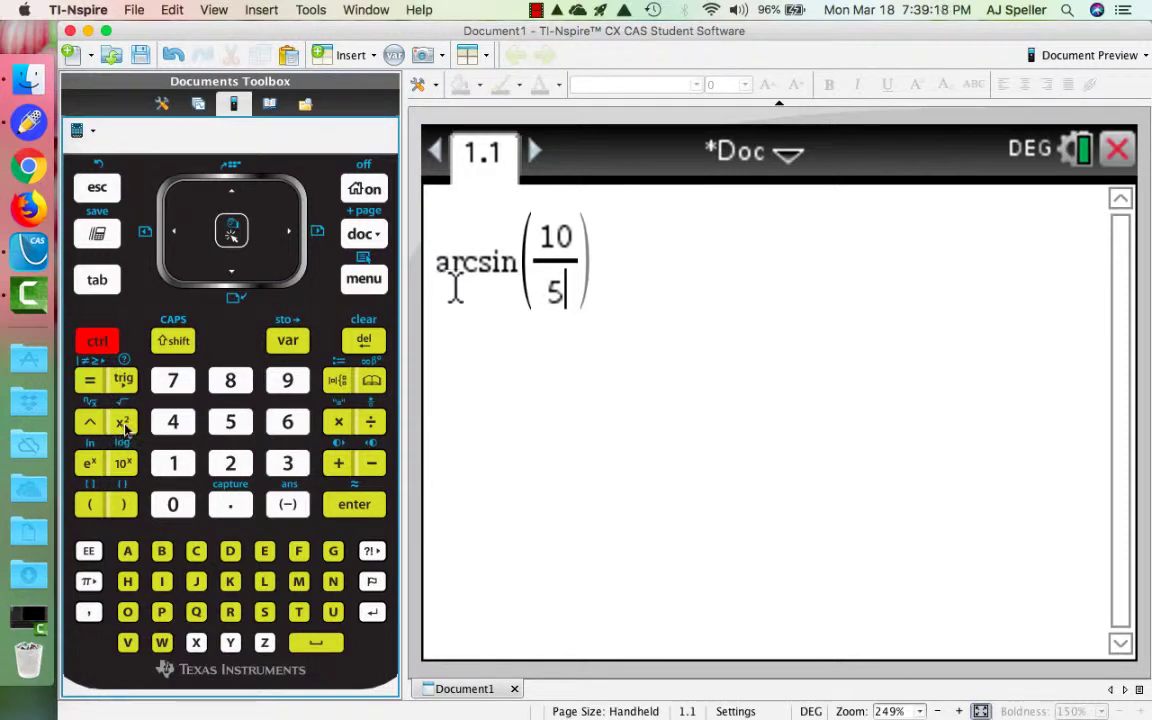
pyautogui.click(123, 423)
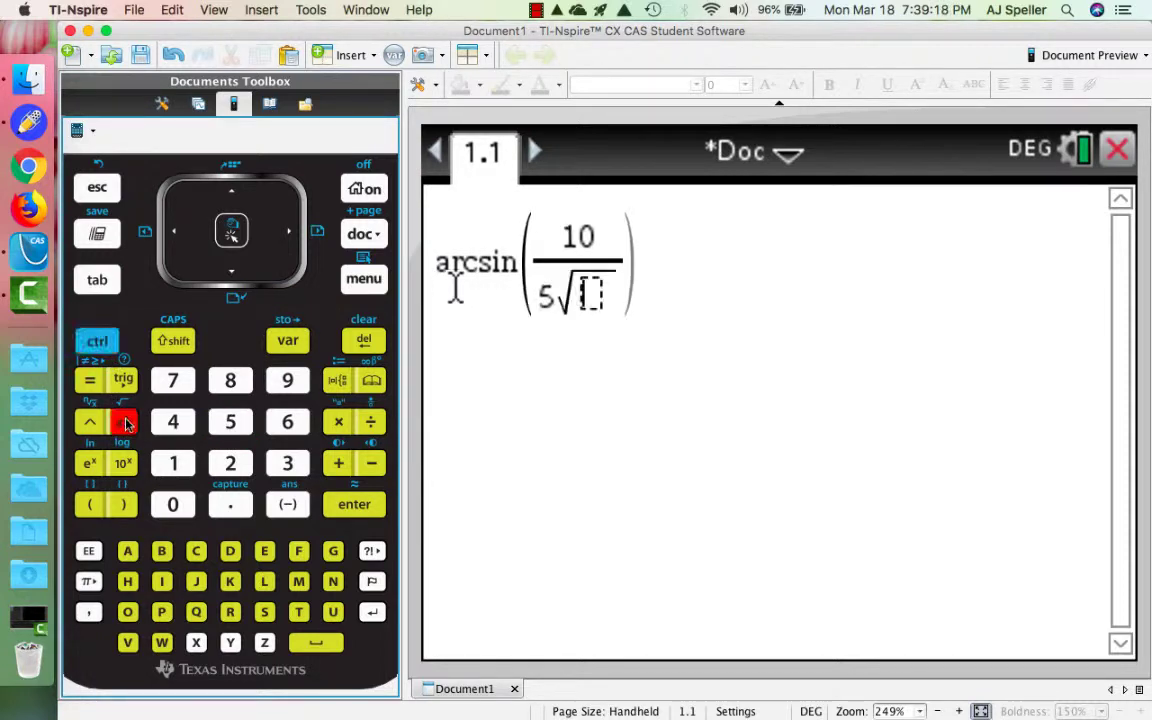
pyautogui.click(231, 421)
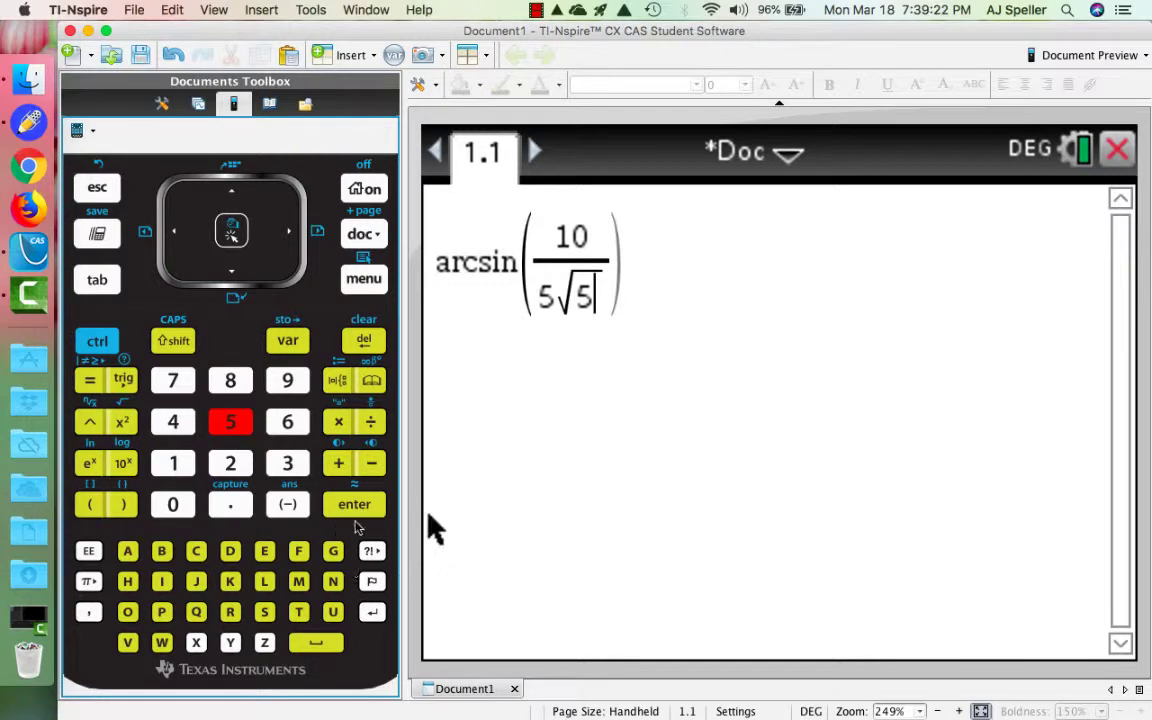
pyautogui.click(92, 341)
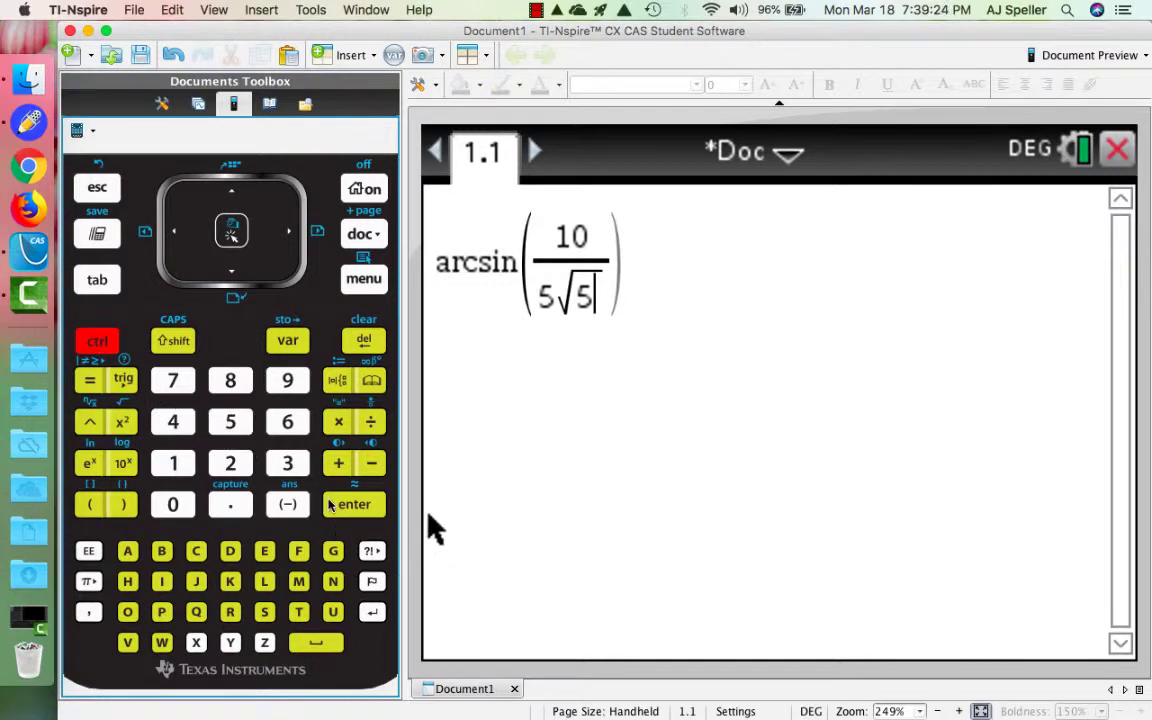
# Evaluate the arcsin expression to 63.4349 and confirm Document Settings angle unit is Degree.
pyautogui.click(358, 496)
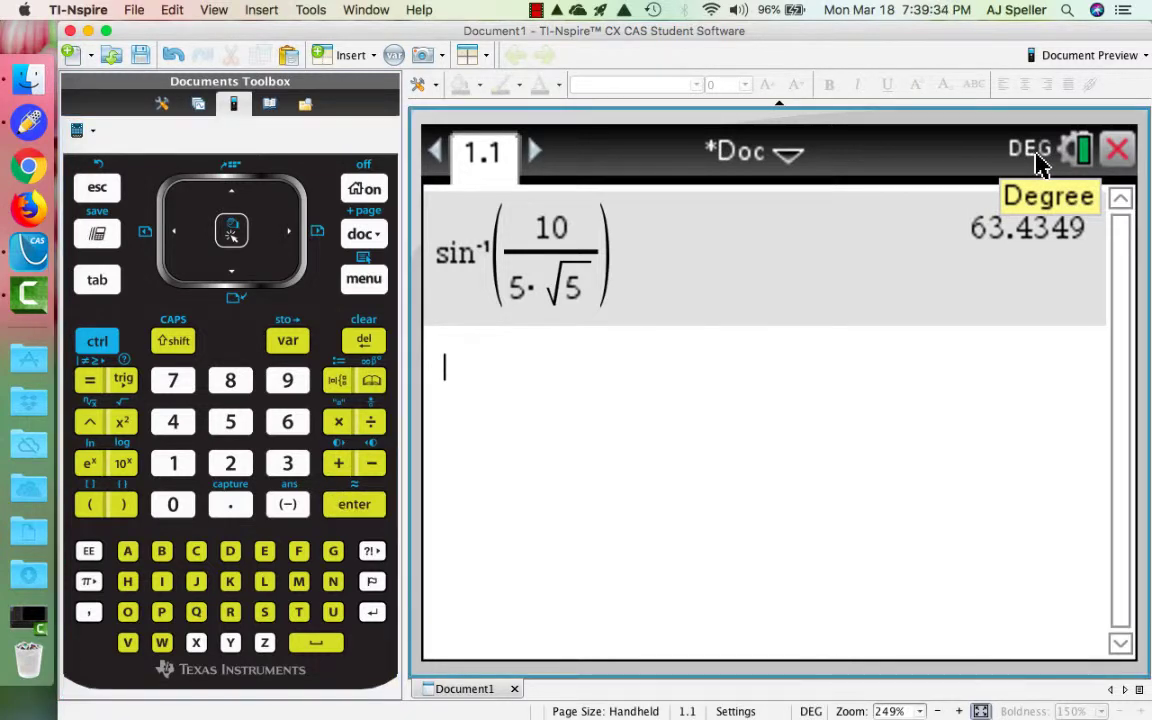
pyautogui.click(1075, 162)
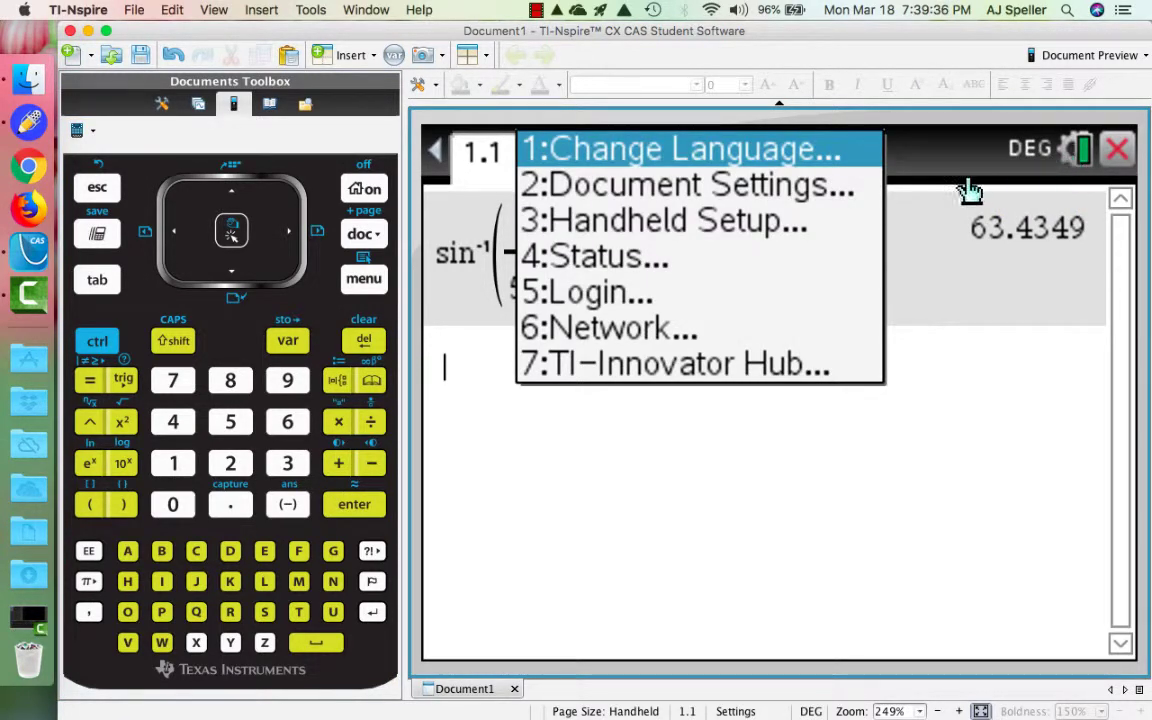
pyautogui.click(697, 190)
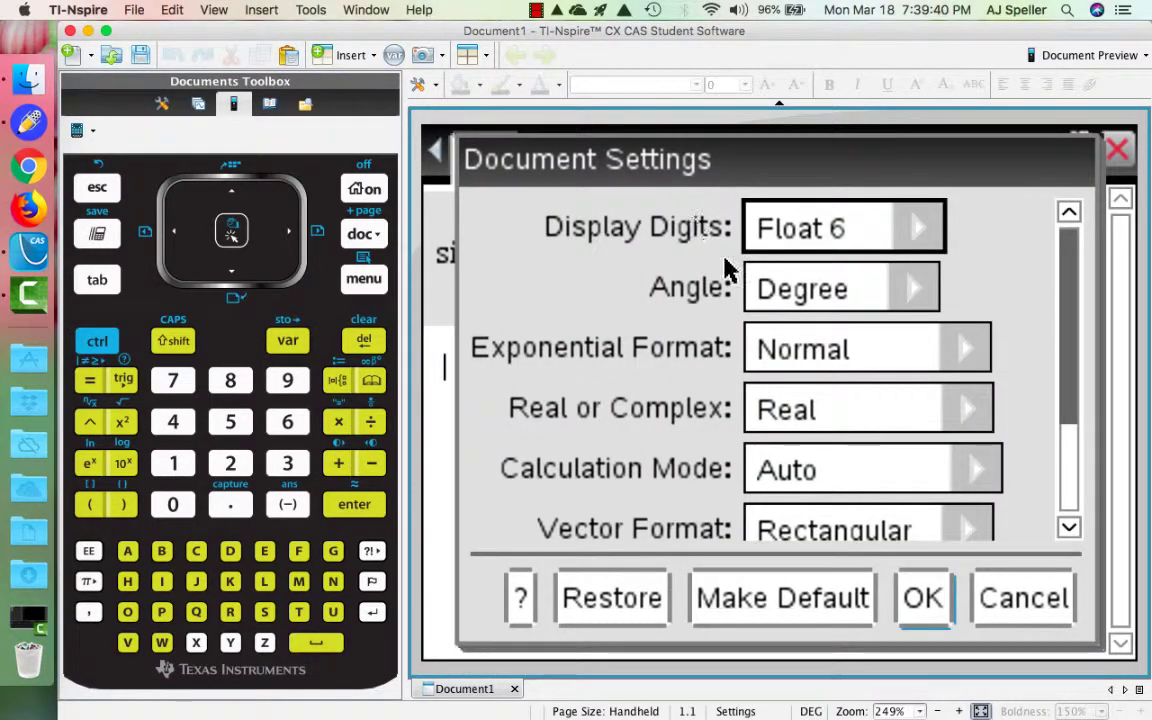
pyautogui.click(913, 290)
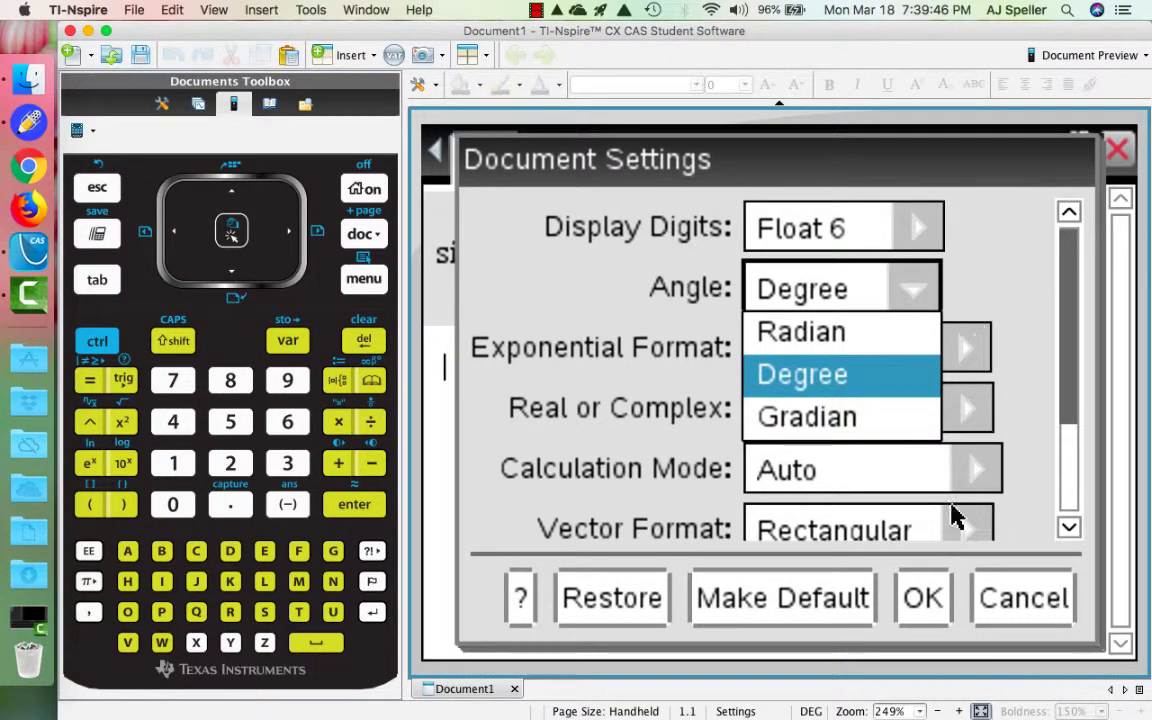
pyautogui.click(1010, 598)
pyautogui.click(1010, 598)
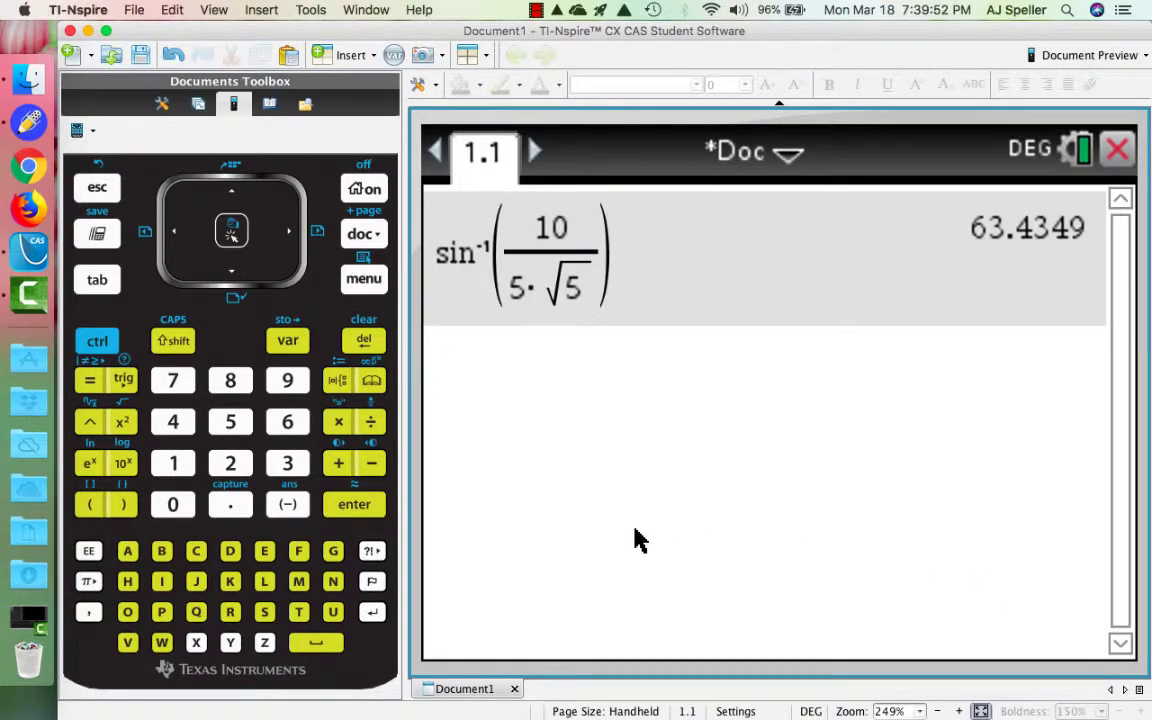
# Back in the notes, write and box θ = 63.4°, then choose teal pen ink.
pyautogui.hotkey('ctrl', 'Left')
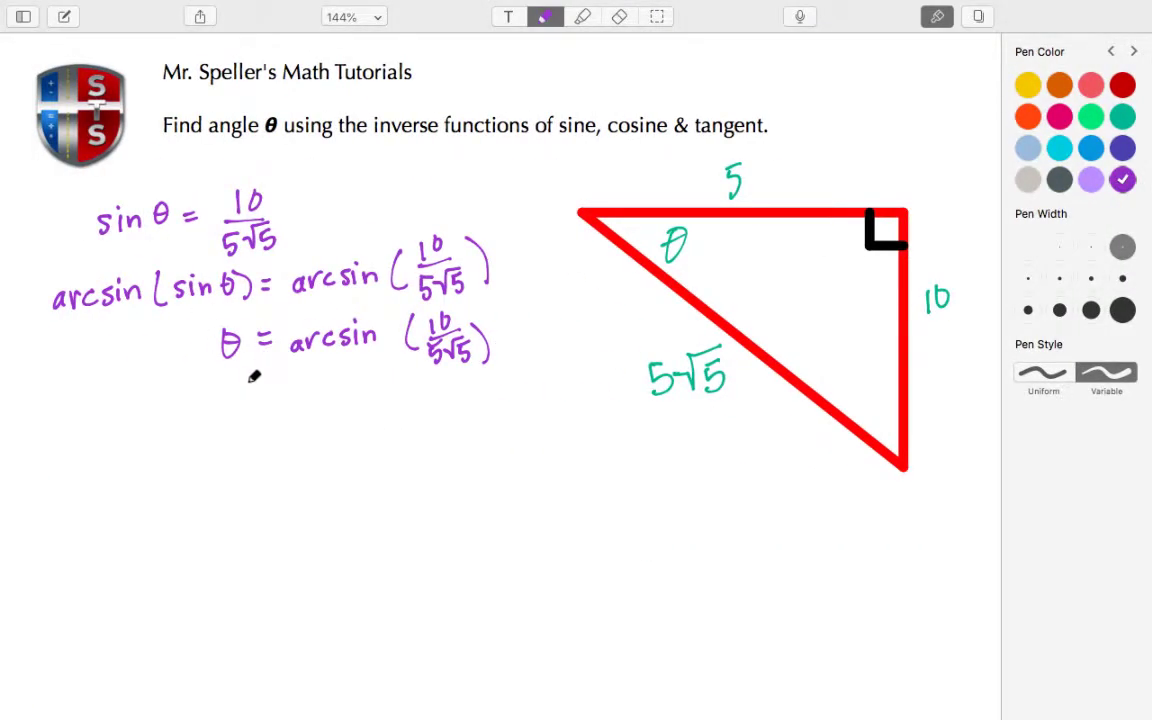
pyautogui.moveTo(240, 378)
pyautogui.mouseDown()
pyautogui.moveTo(290, 391)
pyautogui.moveTo(289, 379)
pyautogui.moveTo(298, 403)
pyautogui.moveTo(313, 381)
pyautogui.moveTo(309, 395)
pyautogui.moveTo(334, 395)
pyautogui.moveTo(362, 360)
pyautogui.moveTo(214, 369)
pyautogui.moveTo(226, 410)
pyautogui.moveTo(377, 404)
pyautogui.moveTo(374, 364)
pyautogui.mouseUp()
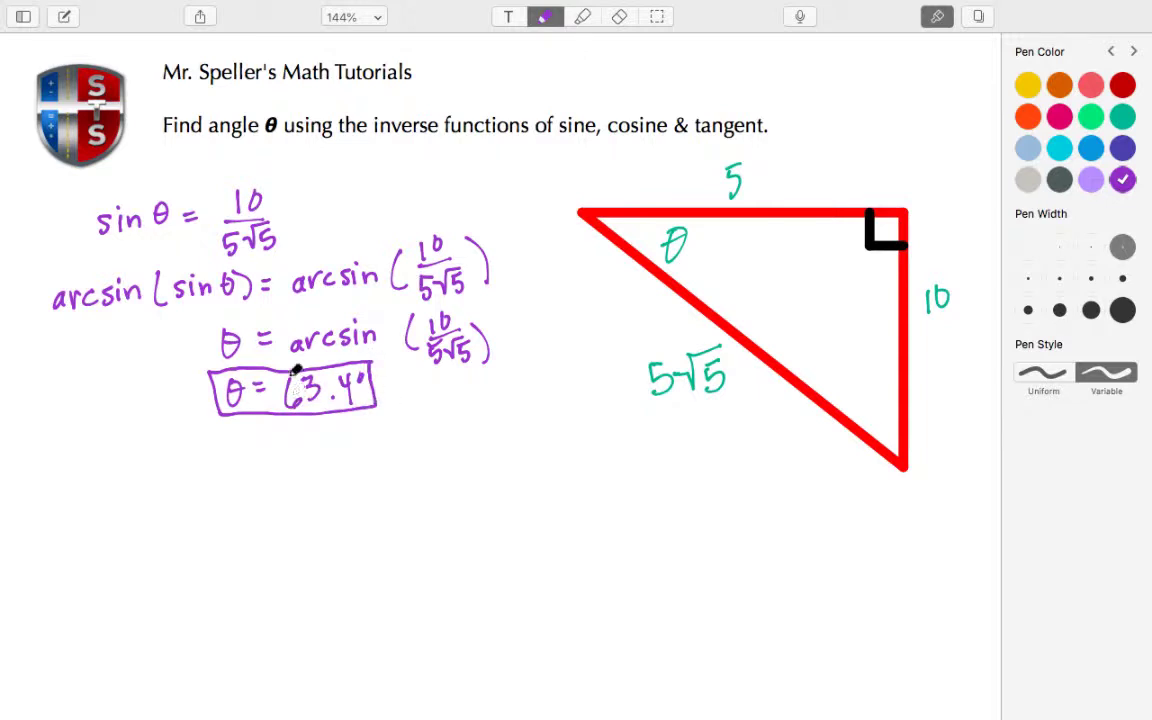
pyautogui.click(1123, 117)
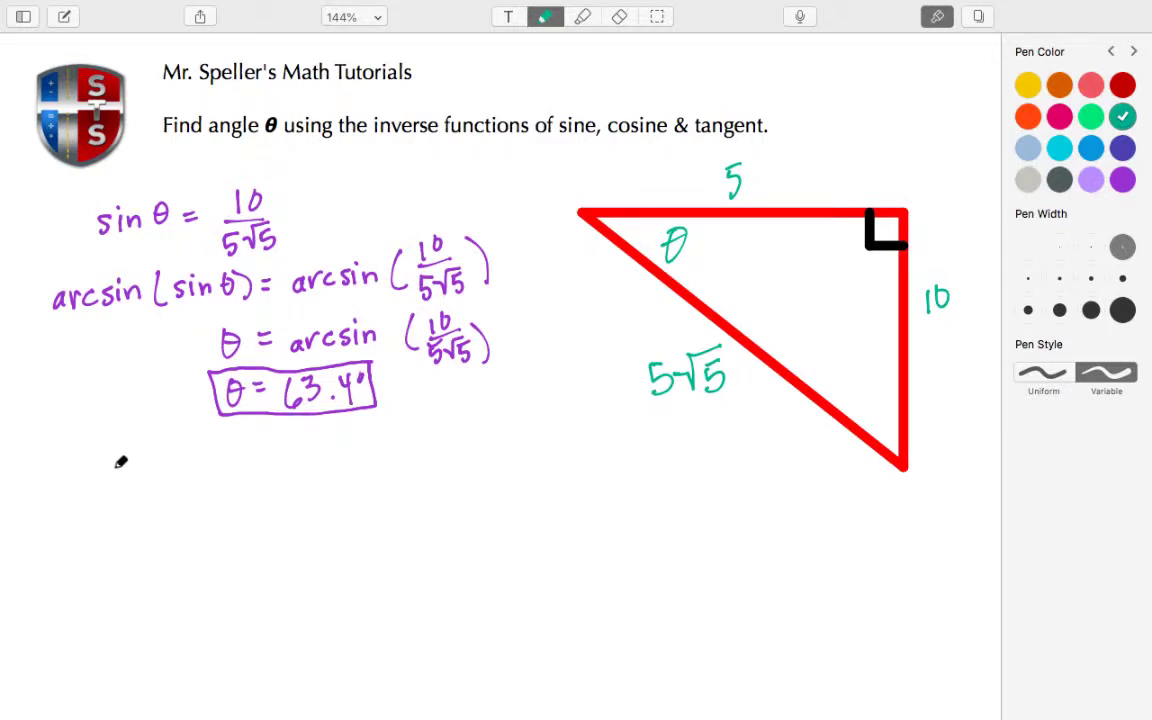
# Write cos θ = 5/(5√5) below the boxed answer.
pyautogui.moveTo(116, 466)
pyautogui.mouseDown()
pyautogui.moveTo(147, 476)
pyautogui.moveTo(206, 461)
pyautogui.moveTo(186, 484)
pyautogui.mouseUp()
pyautogui.moveTo(255, 444); pyautogui.dragTo(252, 465)
pyautogui.moveTo(236, 475)
pyautogui.mouseDown()
pyautogui.moveTo(282, 459)
pyautogui.moveTo(236, 485)
pyautogui.moveTo(240, 501)
pyautogui.moveTo(279, 490)
pyautogui.mouseUp()
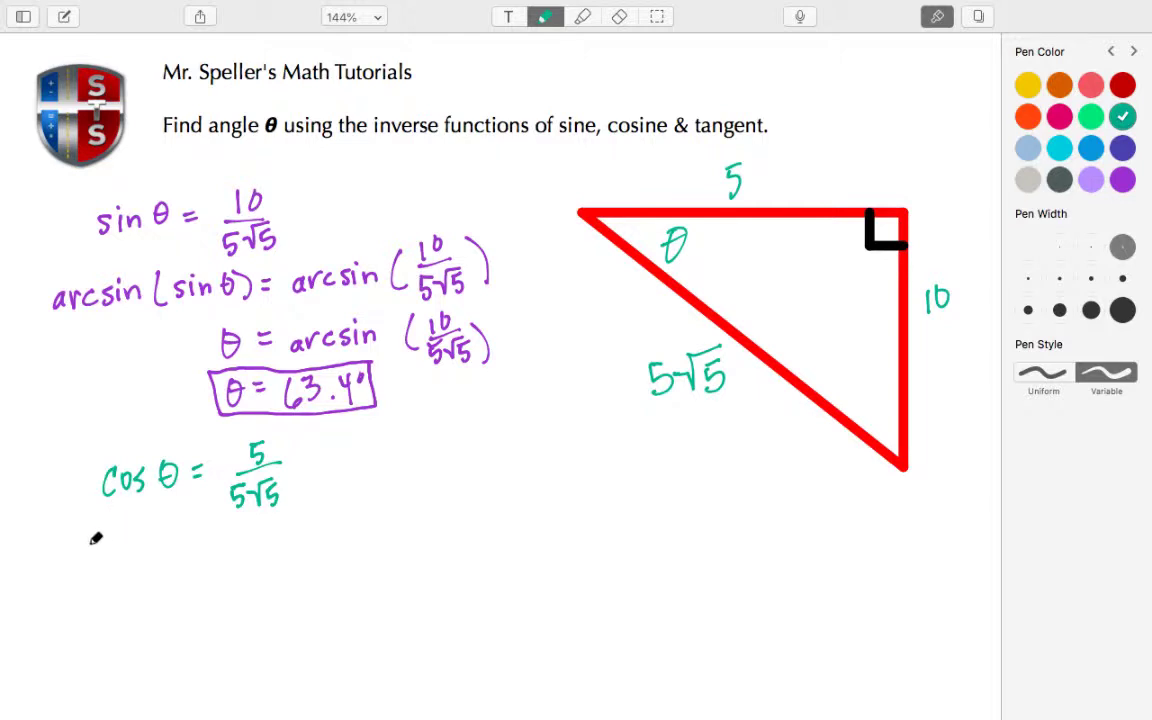
pyautogui.moveTo(82, 541)
pyautogui.mouseDown()
pyautogui.moveTo(114, 550)
pyautogui.moveTo(136, 529)
pyautogui.moveTo(163, 545)
pyautogui.moveTo(186, 531)
pyautogui.moveTo(192, 551)
pyautogui.moveTo(214, 527)
pyautogui.mouseUp()
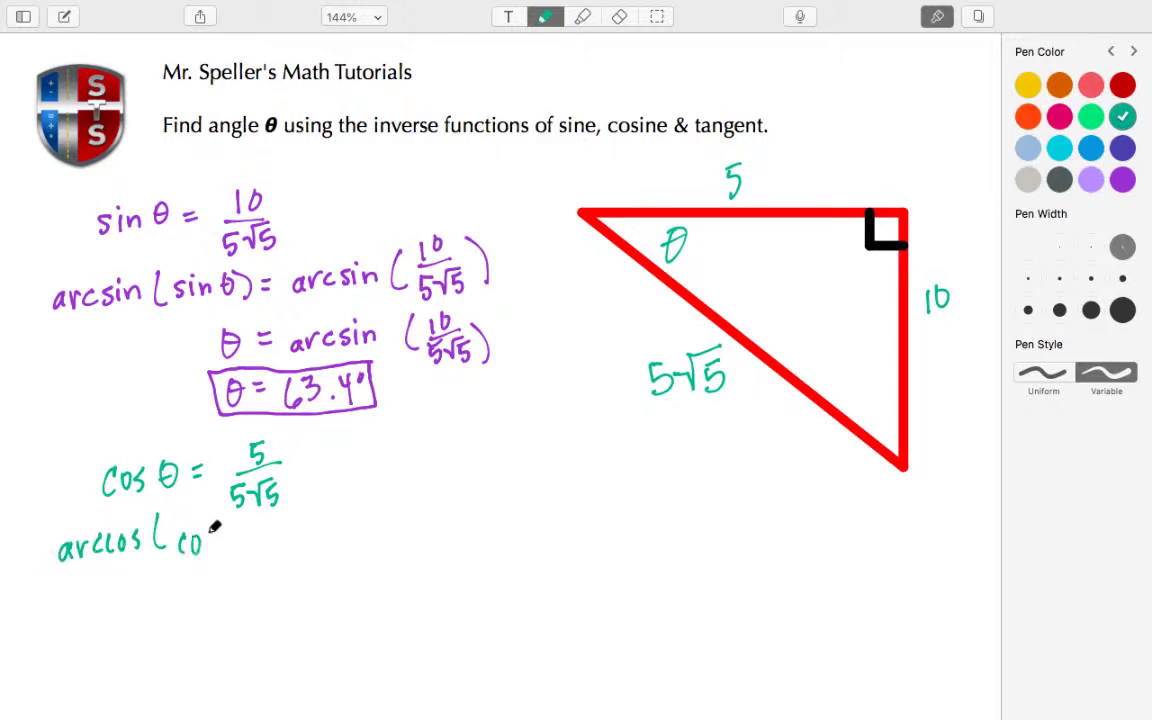
pyautogui.press('super+z')
pyautogui.press('super+z')
pyautogui.press('super+z')
pyautogui.press('super+z')
pyautogui.press('super+z')
pyautogui.press('super+z')
pyautogui.press('super+z')
pyautogui.press('super+z')
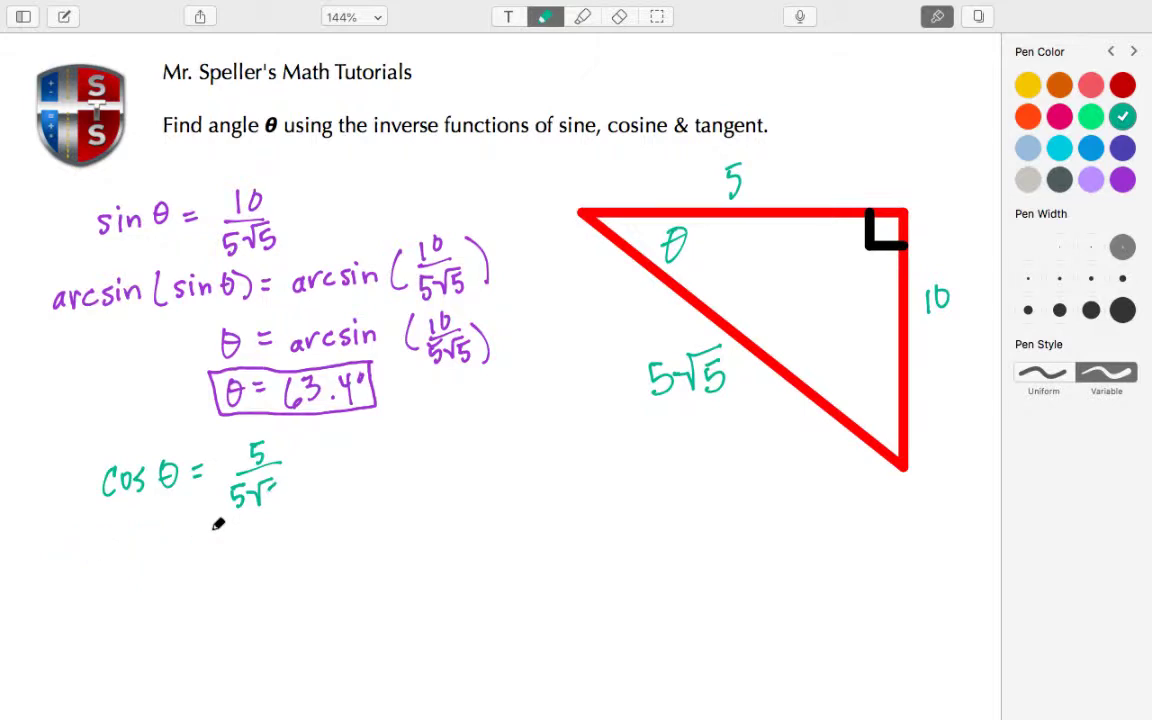
pyautogui.moveTo(275, 491); pyautogui.dragTo(268, 502)
# On the next line, write arccos(cos θ) = arccos(5/(5√5)).
pyautogui.moveTo(89, 548)
pyautogui.mouseDown()
pyautogui.moveTo(91, 566)
pyautogui.moveTo(108, 549)
pyautogui.moveTo(116, 562)
pyautogui.moveTo(156, 550)
pyautogui.moveTo(158, 562)
pyautogui.mouseUp()
pyautogui.moveTo(168, 548)
pyautogui.mouseDown()
pyautogui.moveTo(160, 564)
pyautogui.moveTo(216, 560)
pyautogui.mouseUp()
pyautogui.moveTo(236, 545)
pyautogui.mouseDown()
pyautogui.moveTo(228, 562)
pyautogui.moveTo(256, 532)
pyautogui.moveTo(264, 541)
pyautogui.mouseUp()
pyautogui.moveTo(279, 530)
pyautogui.mouseDown()
pyautogui.moveTo(281, 557)
pyautogui.moveTo(300, 536)
pyautogui.mouseUp()
pyautogui.moveTo(291, 545); pyautogui.dragTo(326, 549)
pyautogui.moveTo(337, 549)
pyautogui.mouseDown()
pyautogui.moveTo(350, 537)
pyautogui.moveTo(370, 548)
pyautogui.mouseUp()
pyautogui.moveTo(388, 537); pyautogui.dragTo(423, 545)
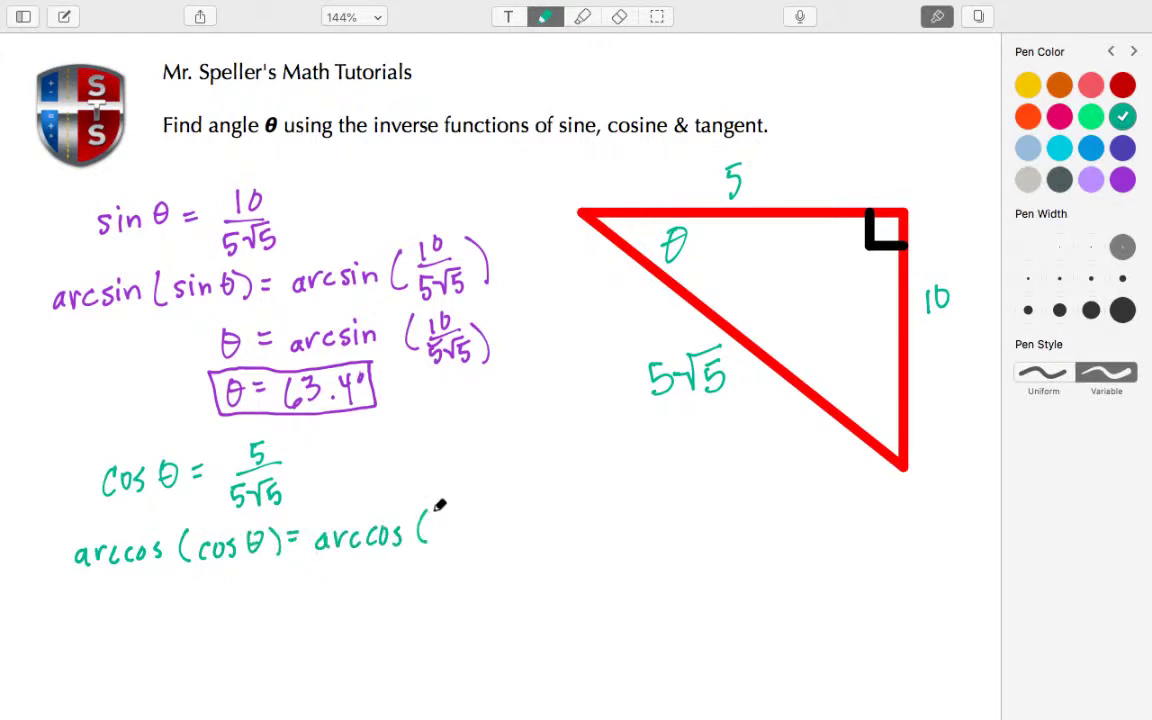
pyautogui.moveTo(446, 504); pyautogui.dragTo(441, 520)
pyautogui.moveTo(447, 504)
pyautogui.mouseDown()
pyautogui.moveTo(462, 503)
pyautogui.moveTo(466, 519)
pyautogui.moveTo(440, 553)
pyautogui.moveTo(480, 528)
pyautogui.moveTo(467, 551)
pyautogui.mouseUp()
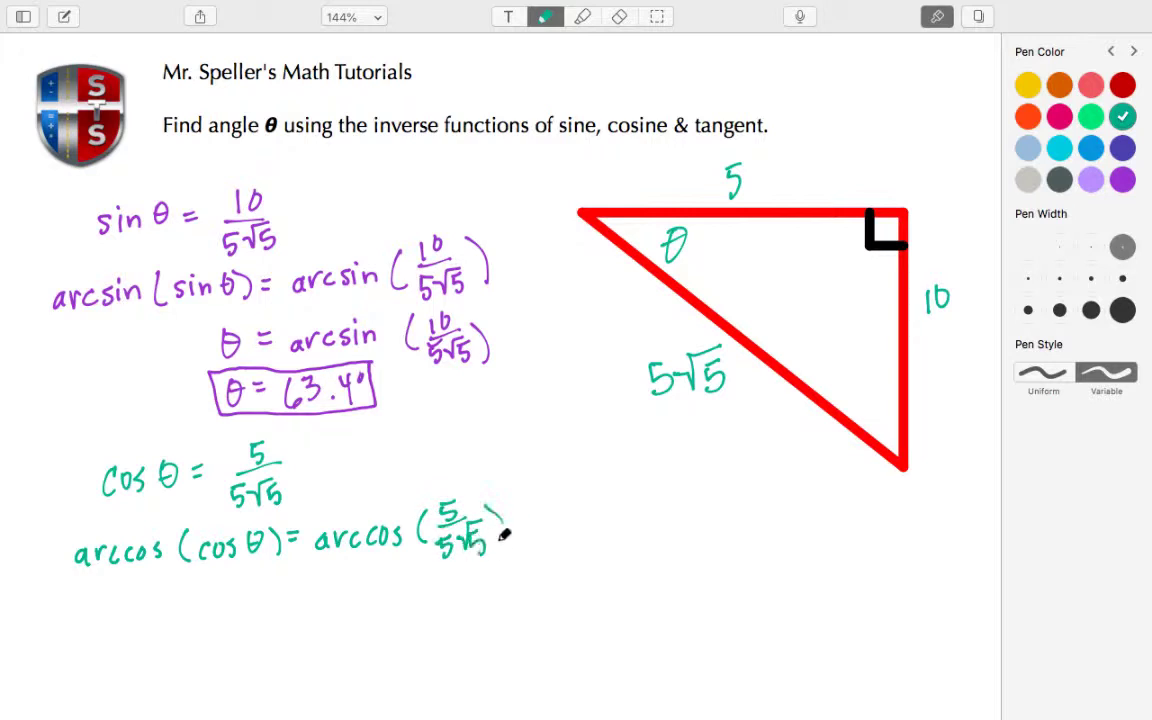
pyautogui.moveTo(495, 510); pyautogui.dragTo(497, 552)
# Write θ = arccos(5/(5√5)) beneath the arccos line.
pyautogui.moveTo(246, 597); pyautogui.dragTo(292, 602)
pyautogui.moveTo(283, 612)
pyautogui.mouseDown()
pyautogui.moveTo(331, 619)
pyautogui.moveTo(346, 607)
pyautogui.moveTo(360, 619)
pyautogui.moveTo(383, 605)
pyautogui.moveTo(390, 617)
pyautogui.moveTo(431, 602)
pyautogui.mouseUp()
pyautogui.moveTo(434, 586)
pyautogui.mouseDown()
pyautogui.moveTo(435, 634)
pyautogui.moveTo(458, 629)
pyautogui.moveTo(474, 605)
pyautogui.moveTo(471, 621)
pyautogui.moveTo(429, 608)
pyautogui.moveTo(432, 646)
pyautogui.mouseUp()
pyautogui.moveTo(477, 590); pyautogui.dragTo(486, 634)
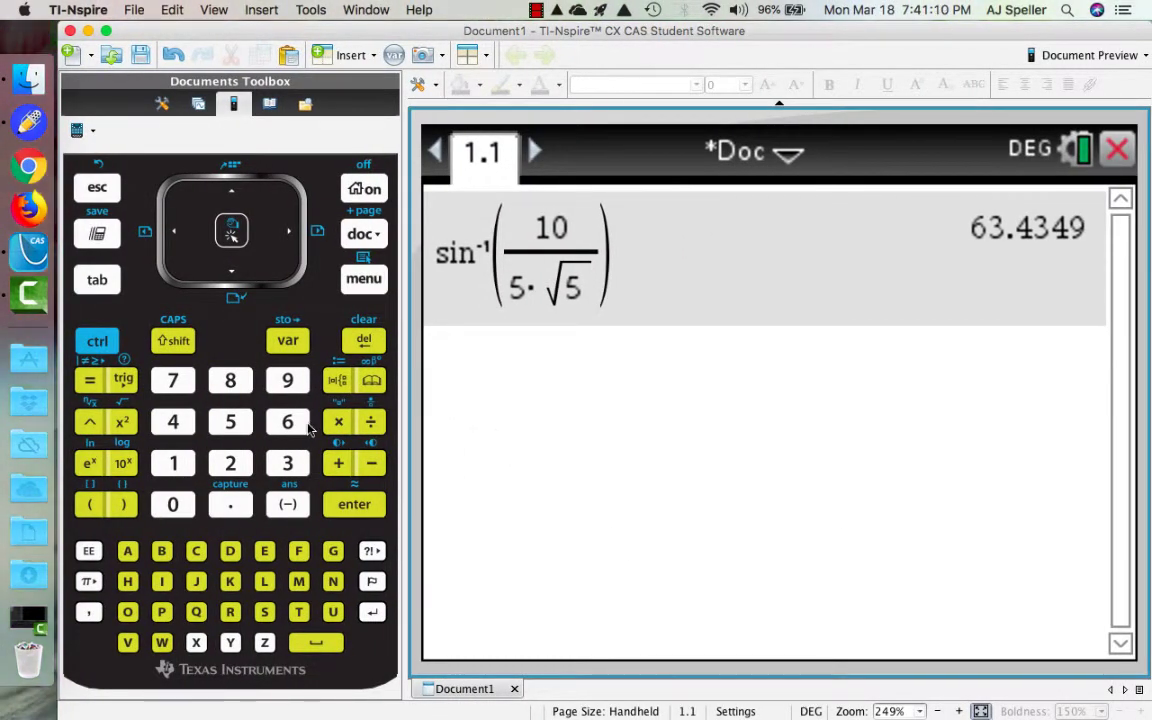
# Type arccos( on the calculator keypad.
pyautogui.click(122, 381)
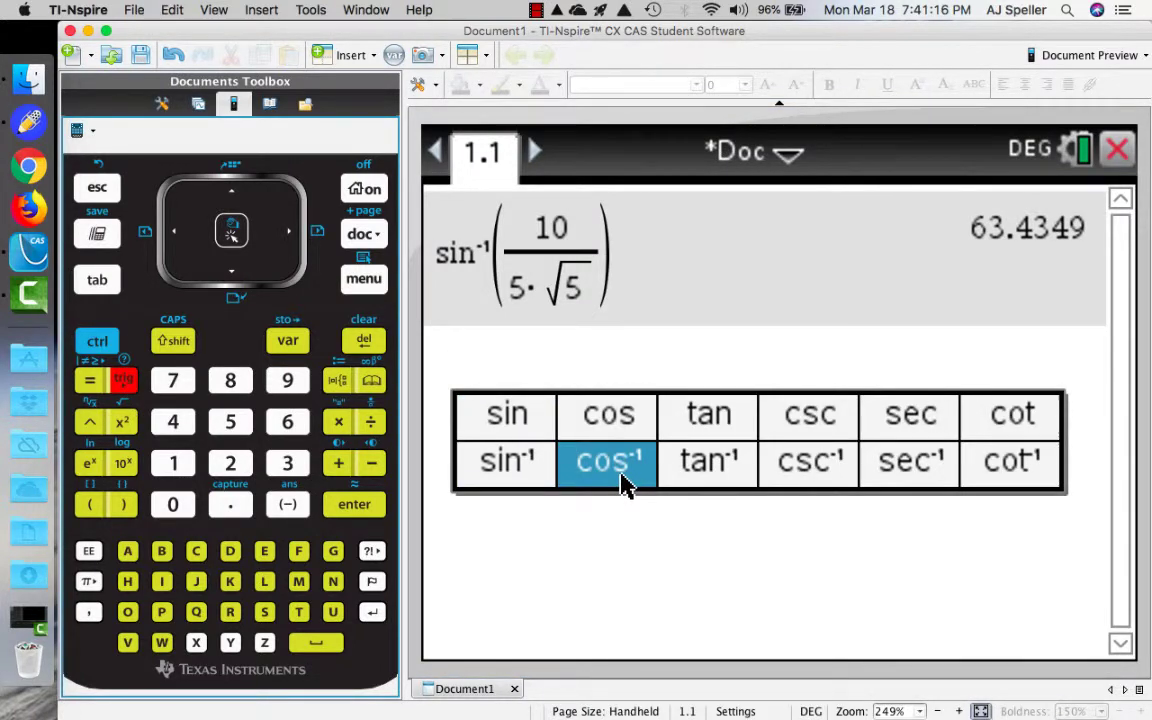
pyautogui.press('Escape')
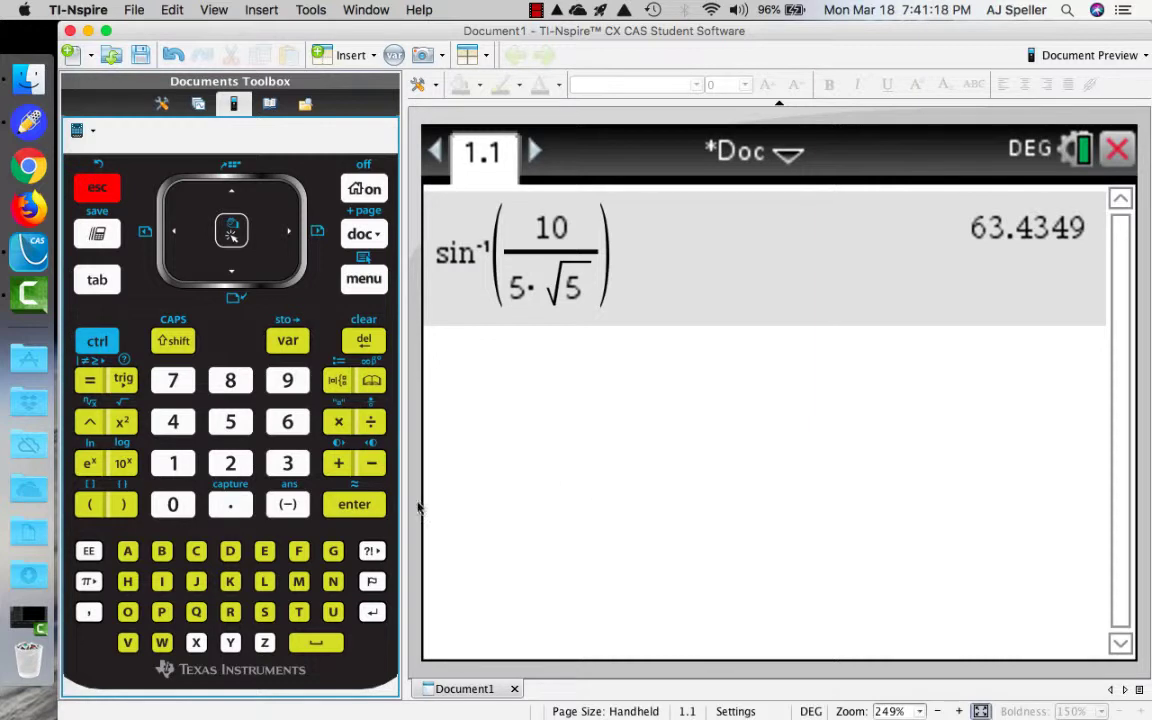
pyautogui.click(128, 558)
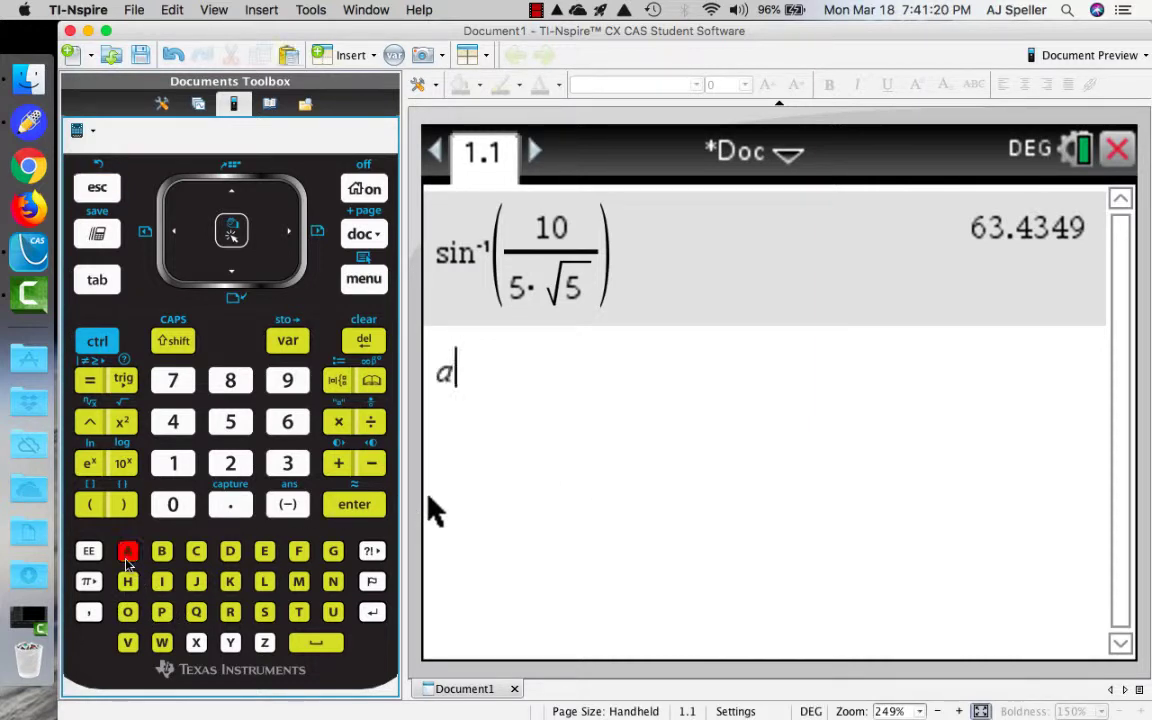
pyautogui.click(218, 615)
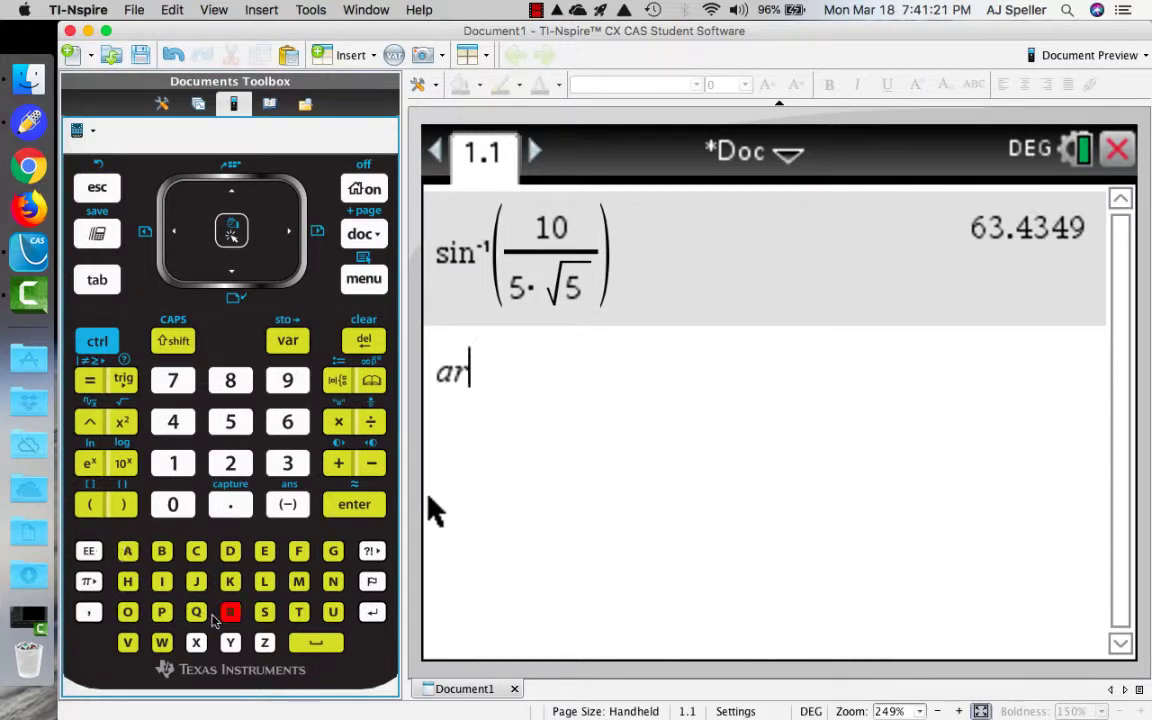
pyautogui.click(196, 551)
pyautogui.click(196, 551)
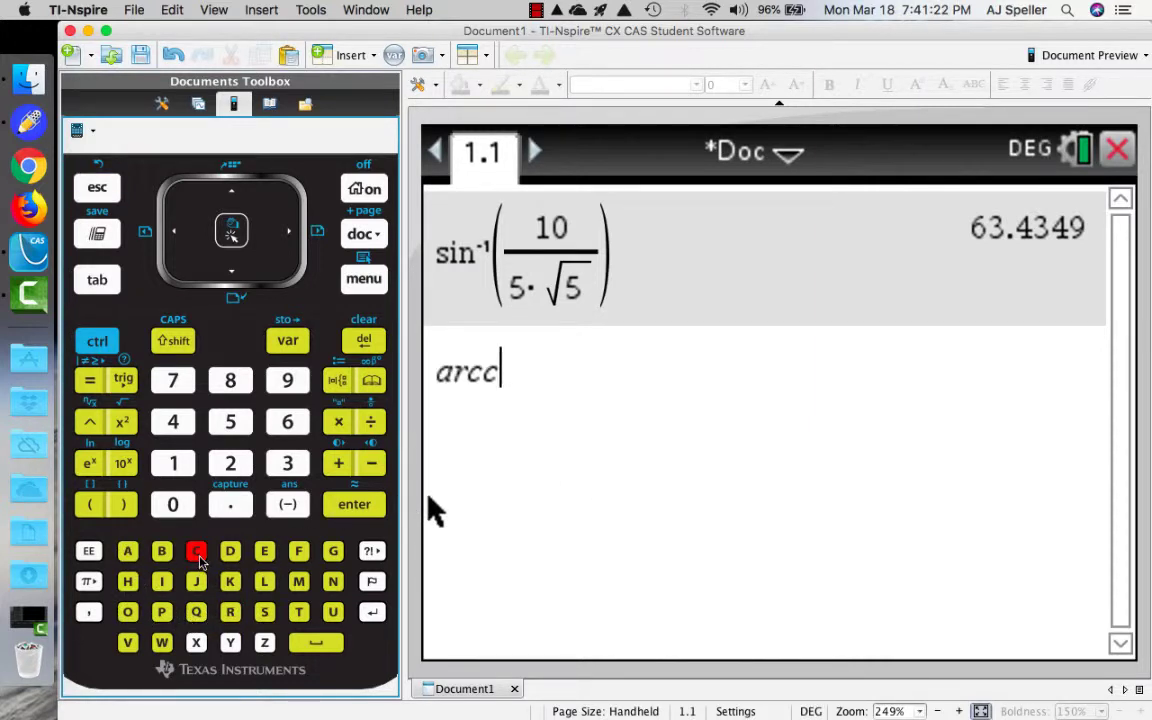
pyautogui.click(129, 616)
pyautogui.click(263, 613)
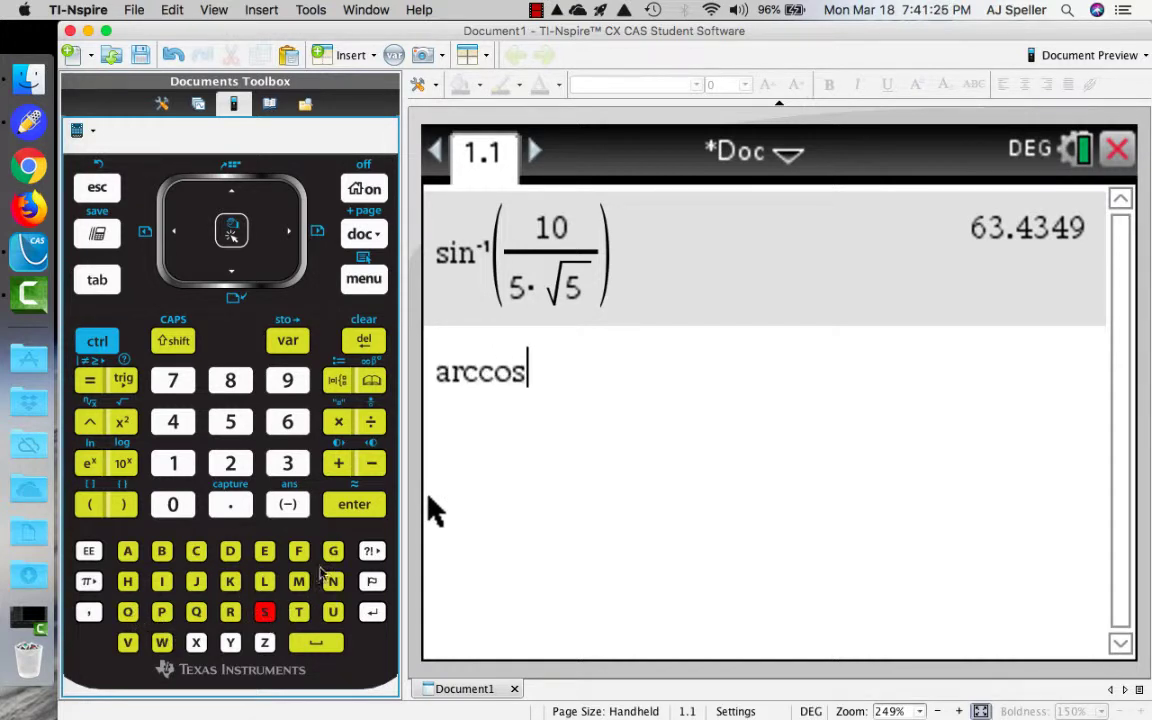
pyautogui.click(101, 507)
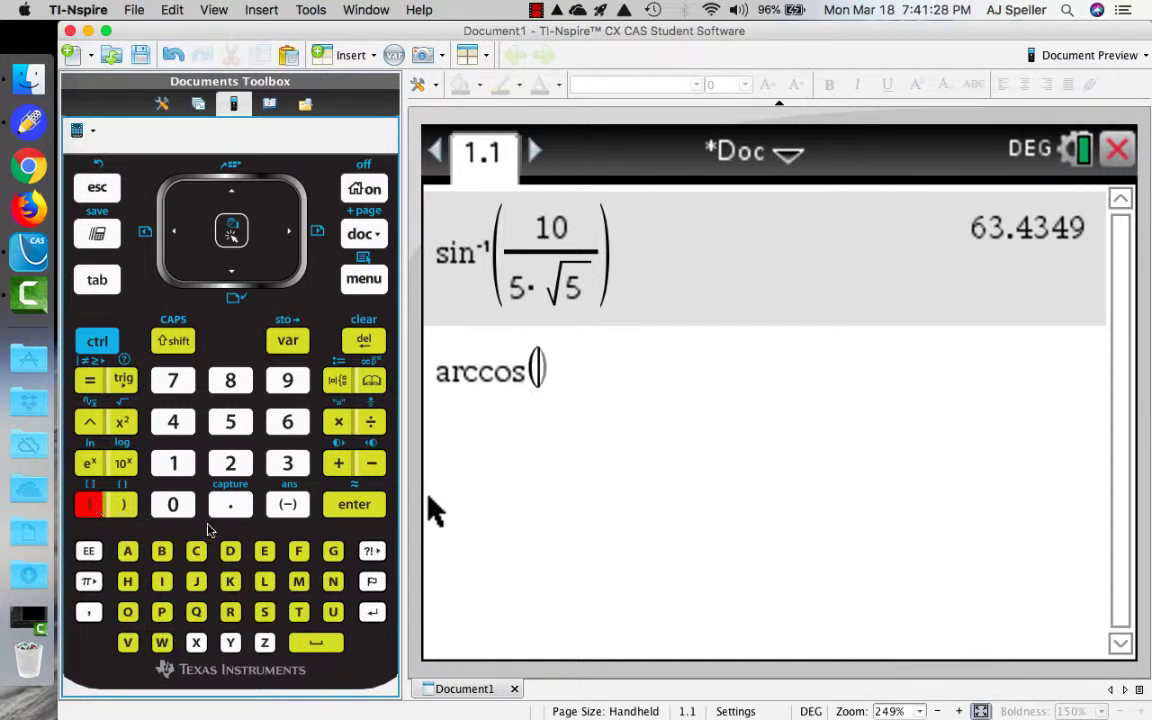
pyautogui.hotkey('ctrl', 'Left')
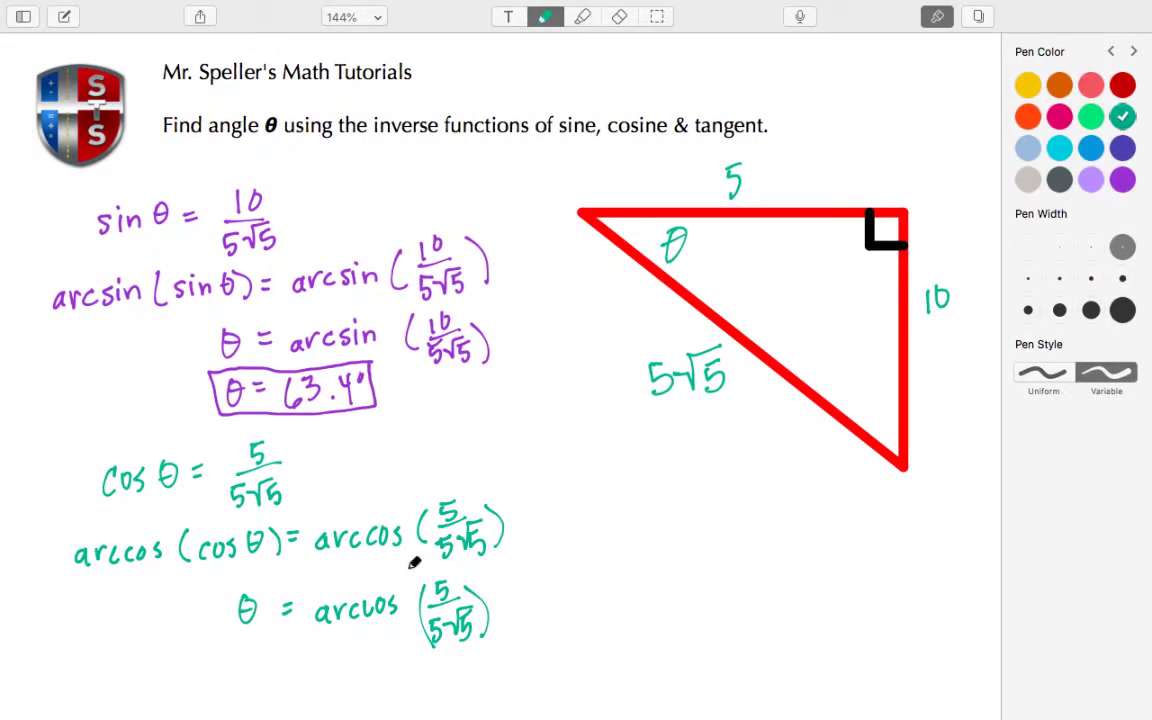
pyautogui.hotkey('ctrl', 'Right')
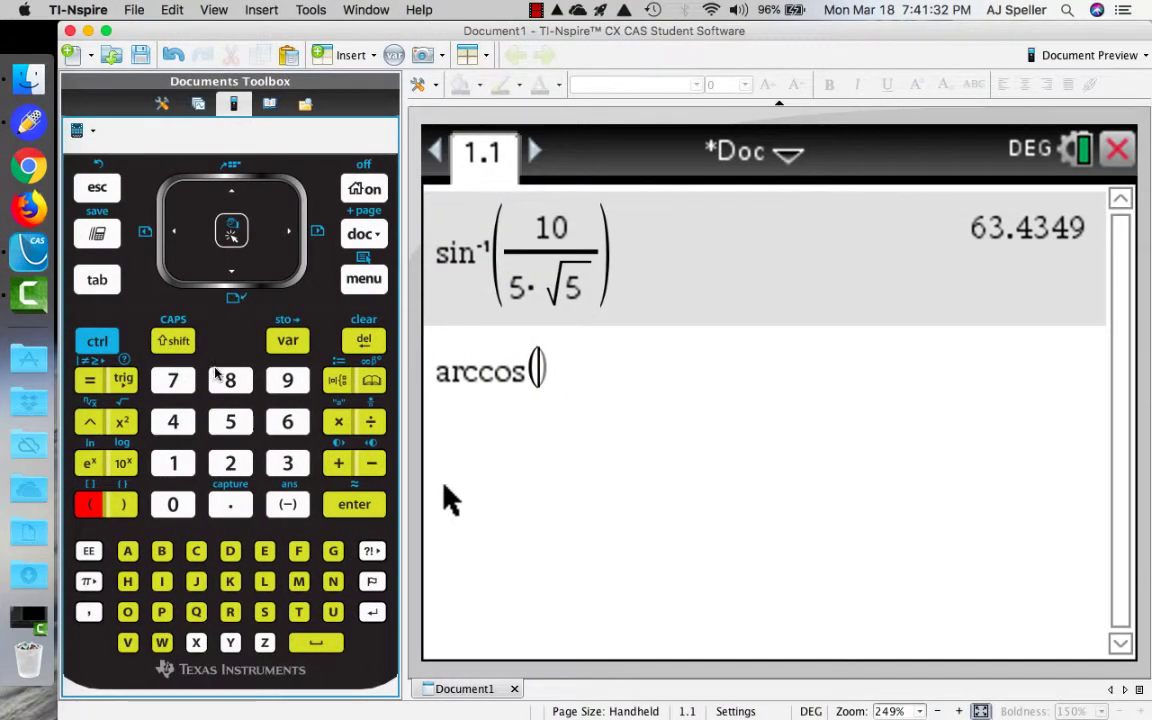
# Complete arccos(5/(5√5)) and evaluate it to 63.4349.
pyautogui.click(99, 341)
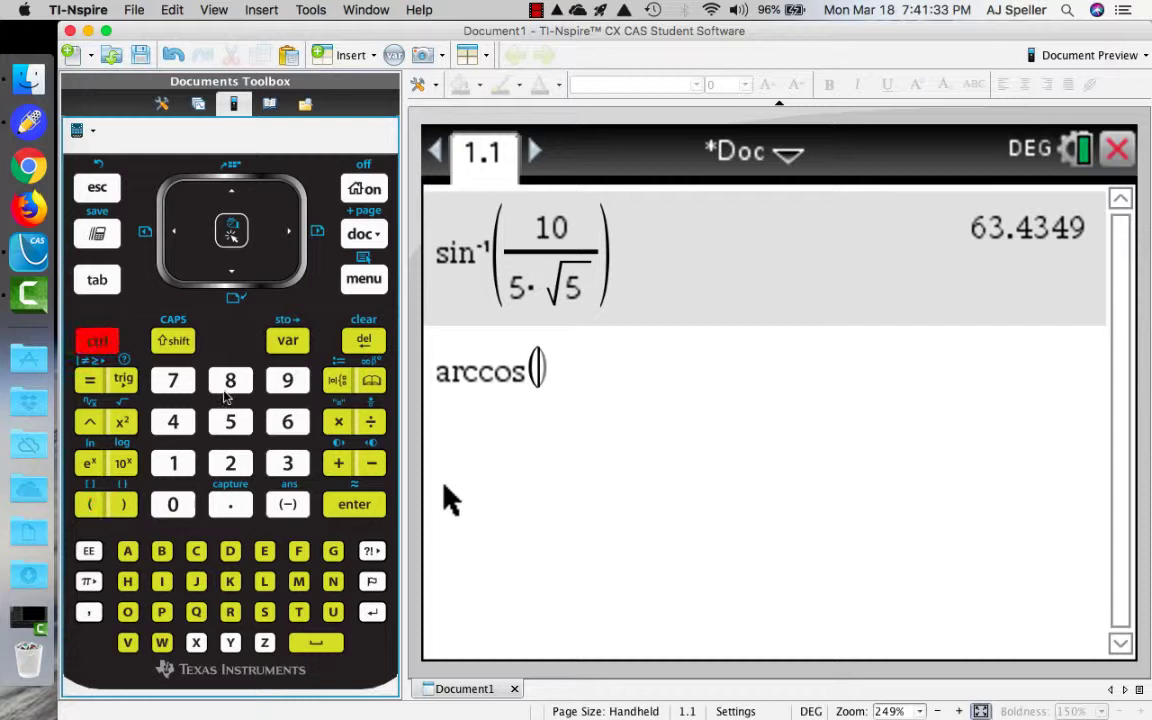
pyautogui.click(371, 421)
pyautogui.click(231, 421)
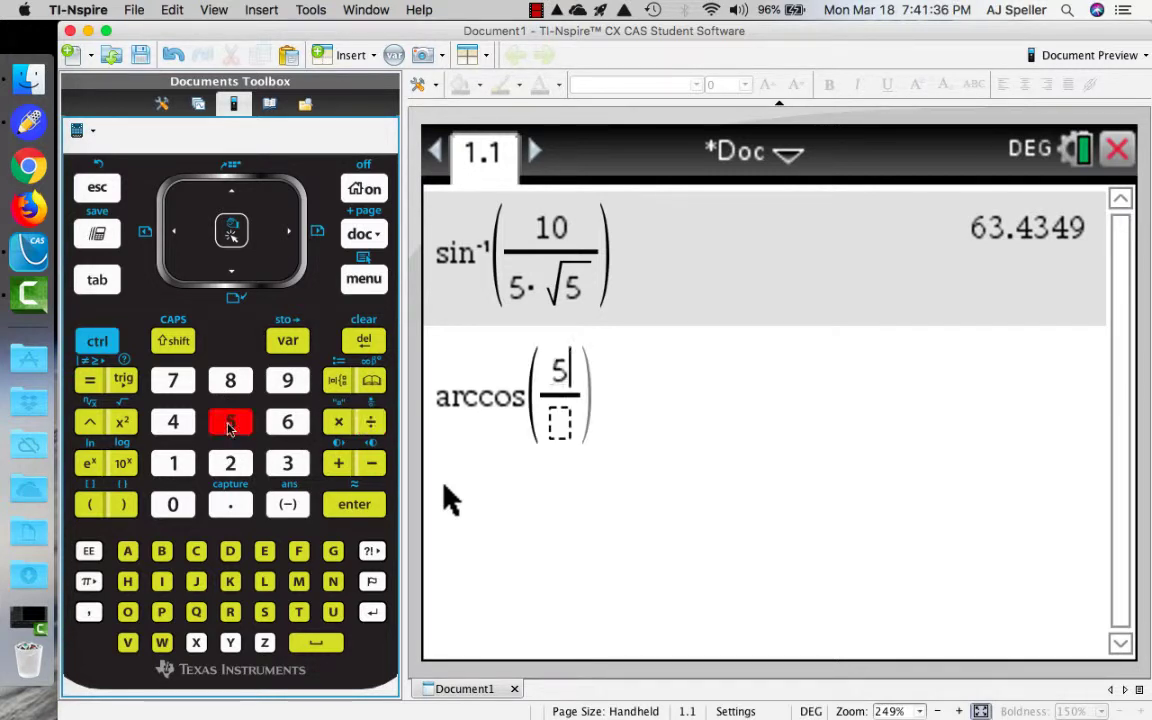
pyautogui.click(232, 272)
pyautogui.click(229, 422)
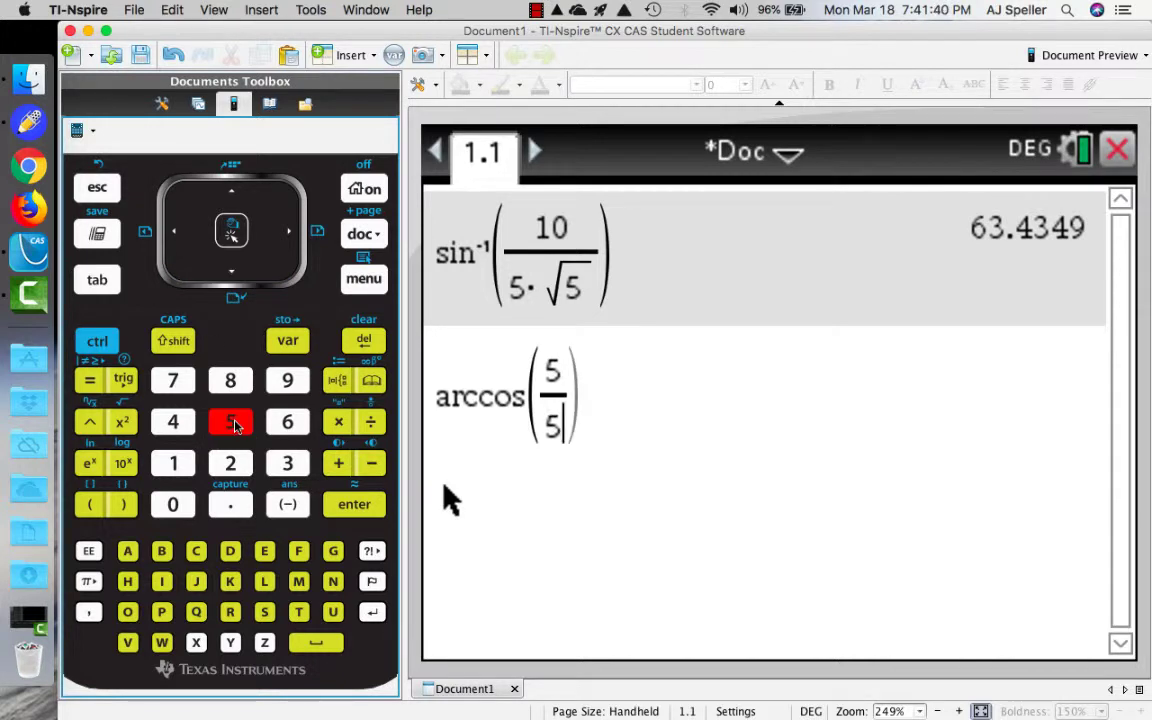
pyautogui.click(97, 341)
pyautogui.click(120, 421)
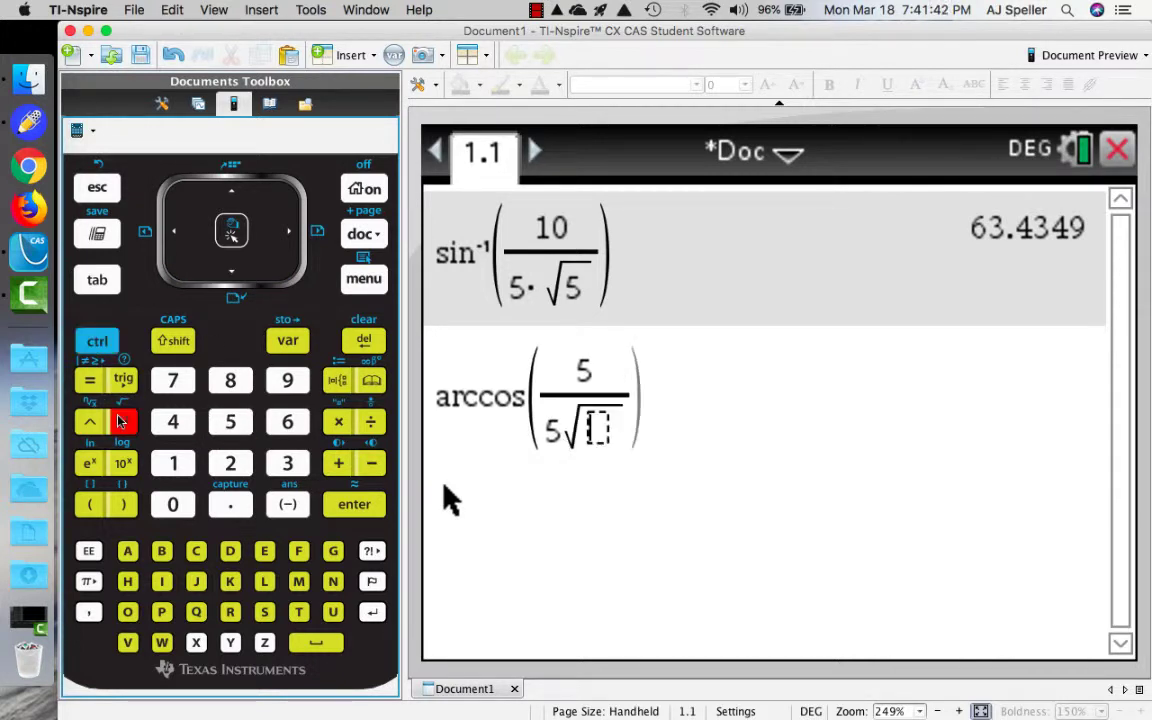
pyautogui.click(248, 427)
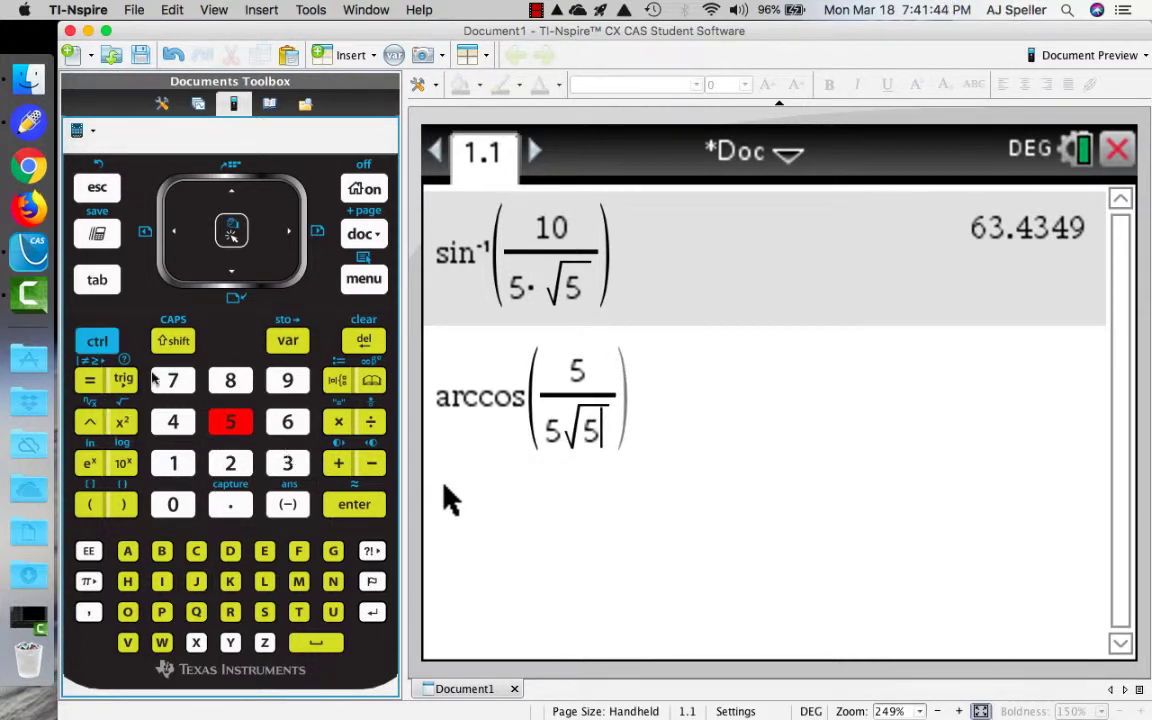
pyautogui.click(97, 341)
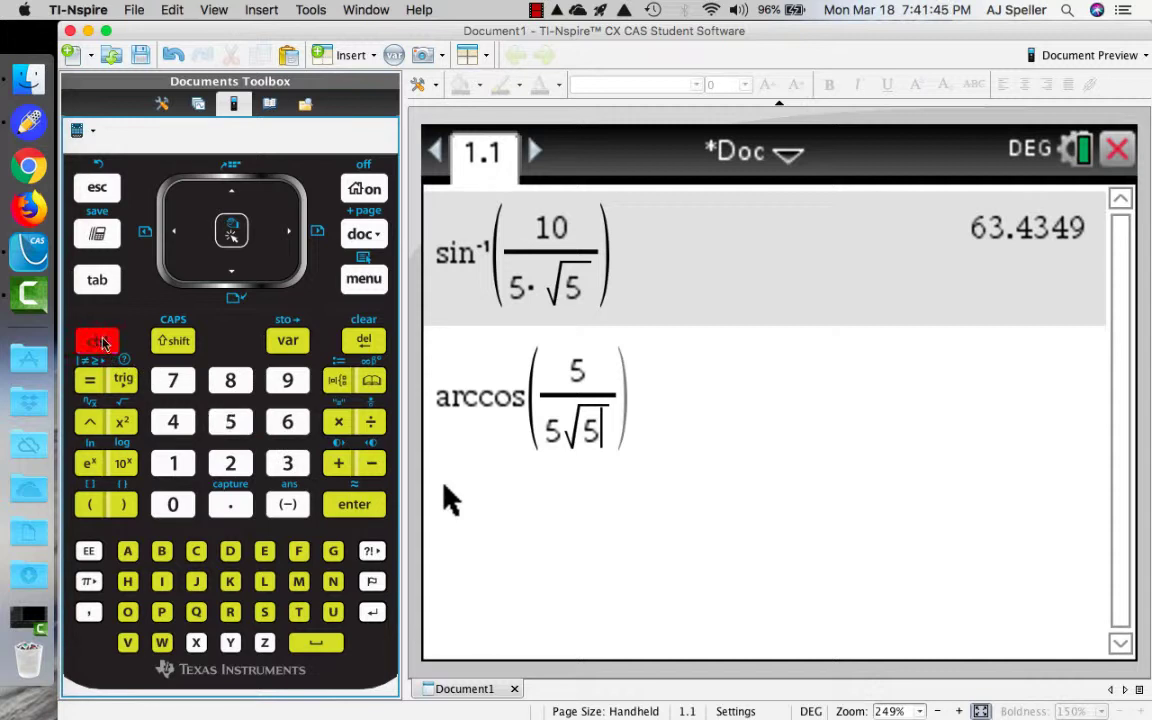
pyautogui.click(355, 505)
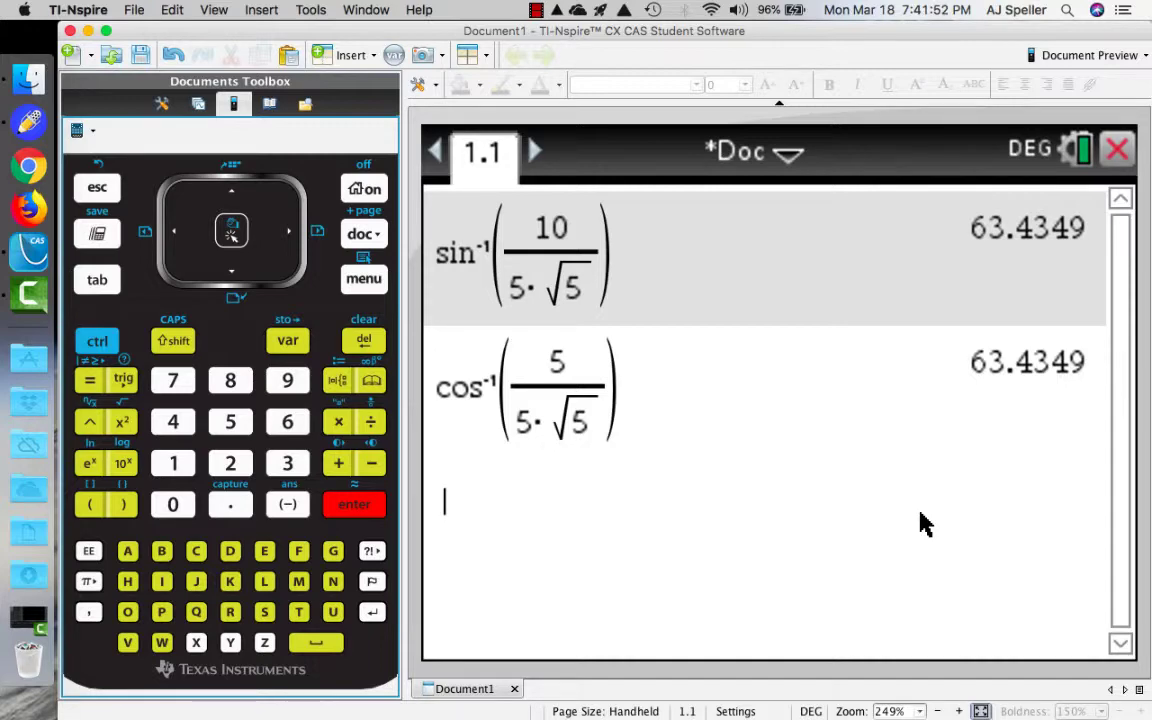
pyautogui.hotkey('ctrl', 'Left')
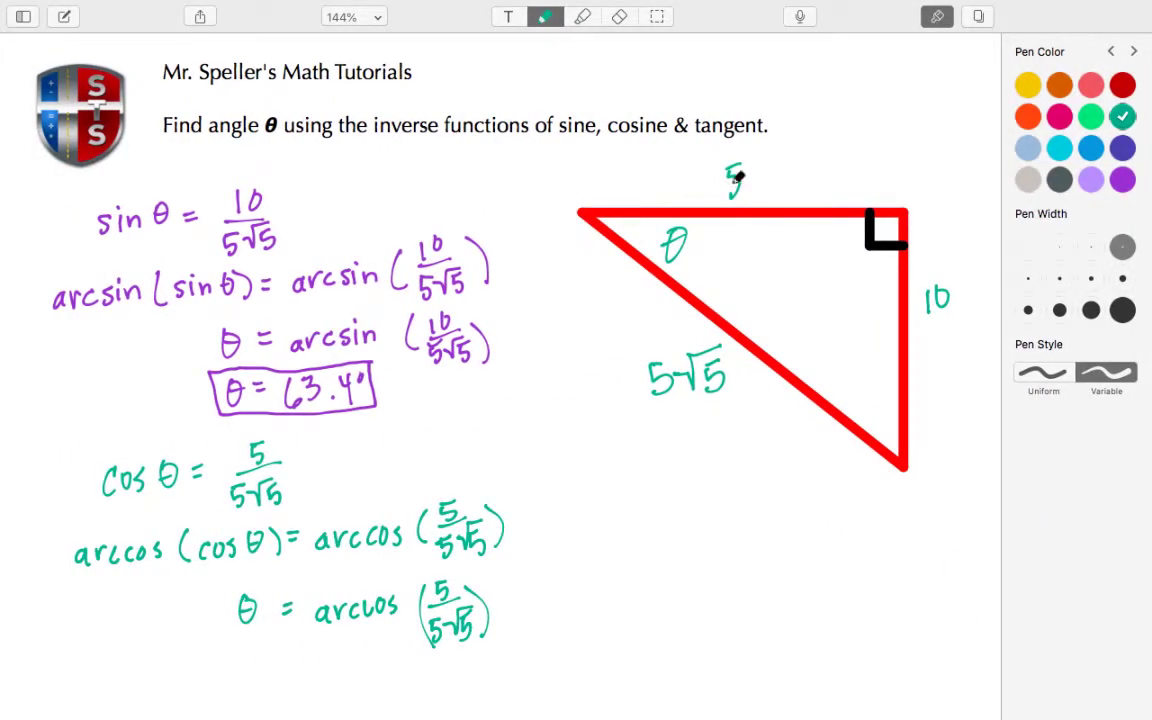
# Switch to orange-red ink and write tan θ = 10/5 below the triangle.
pyautogui.click(1030, 118)
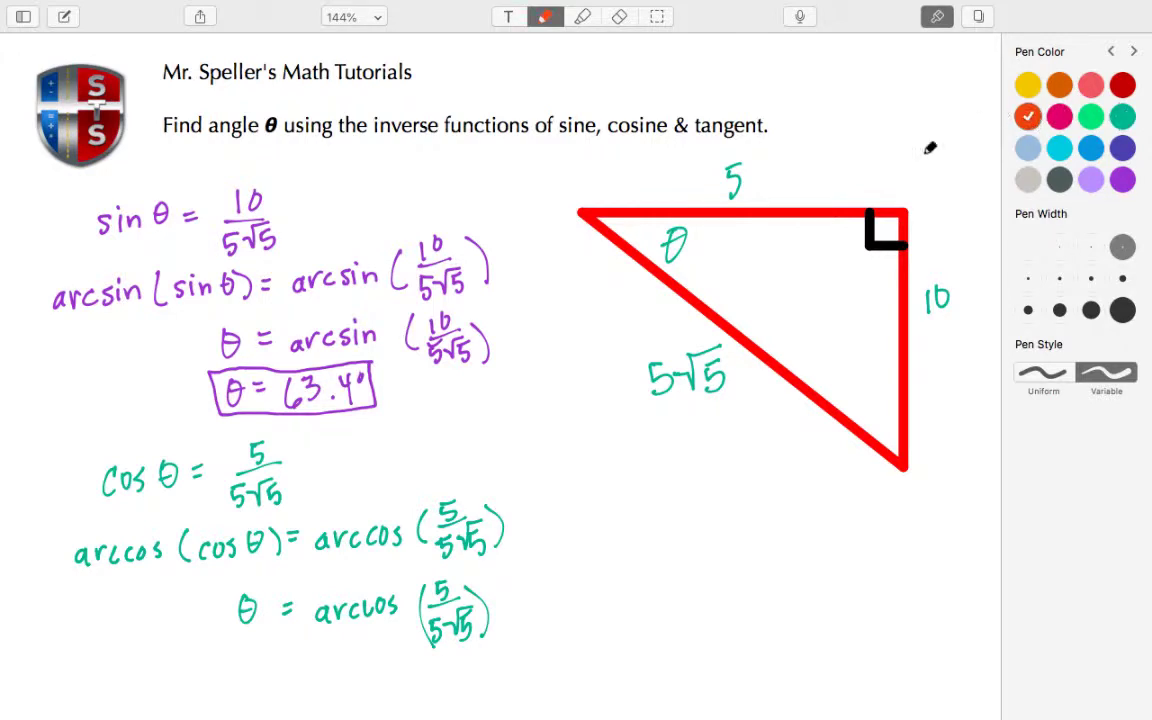
pyautogui.moveTo(640, 455)
pyautogui.mouseDown()
pyautogui.moveTo(682, 475)
pyautogui.moveTo(730, 462)
pyautogui.mouseUp()
pyautogui.moveTo(717, 472); pyautogui.dragTo(732, 471)
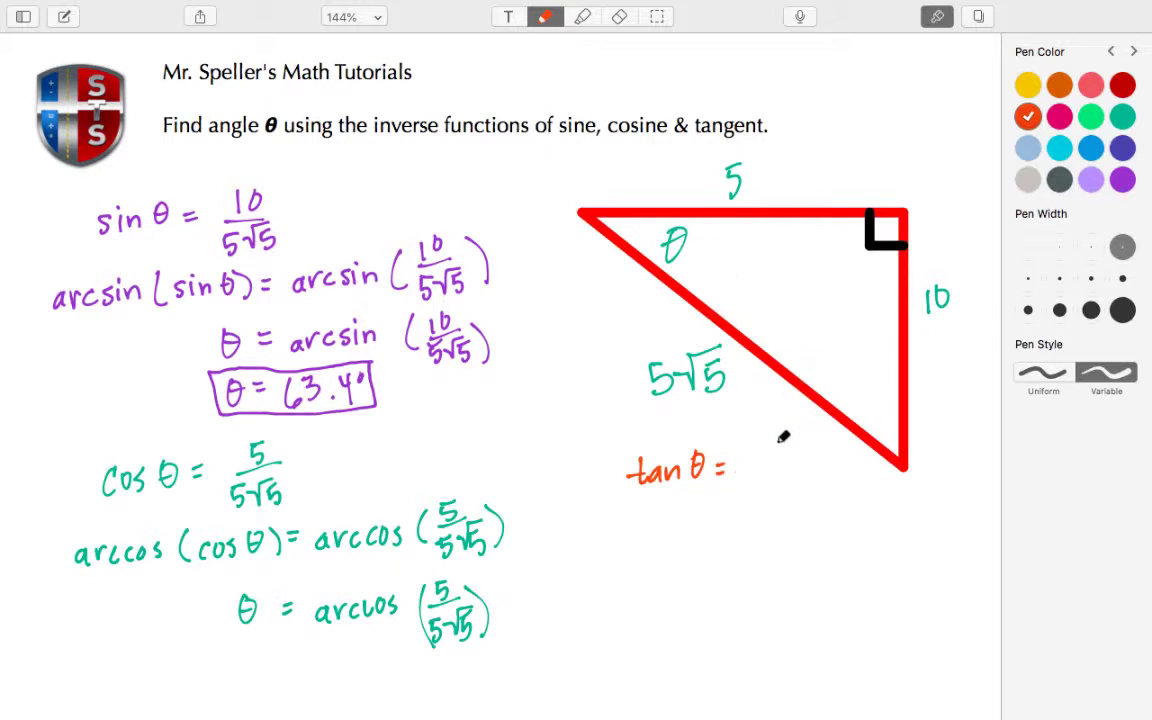
pyautogui.moveTo(752, 447)
pyautogui.mouseDown()
pyautogui.moveTo(752, 466)
pyautogui.moveTo(765, 449)
pyautogui.moveTo(776, 470)
pyautogui.moveTo(764, 495)
pyautogui.mouseUp()
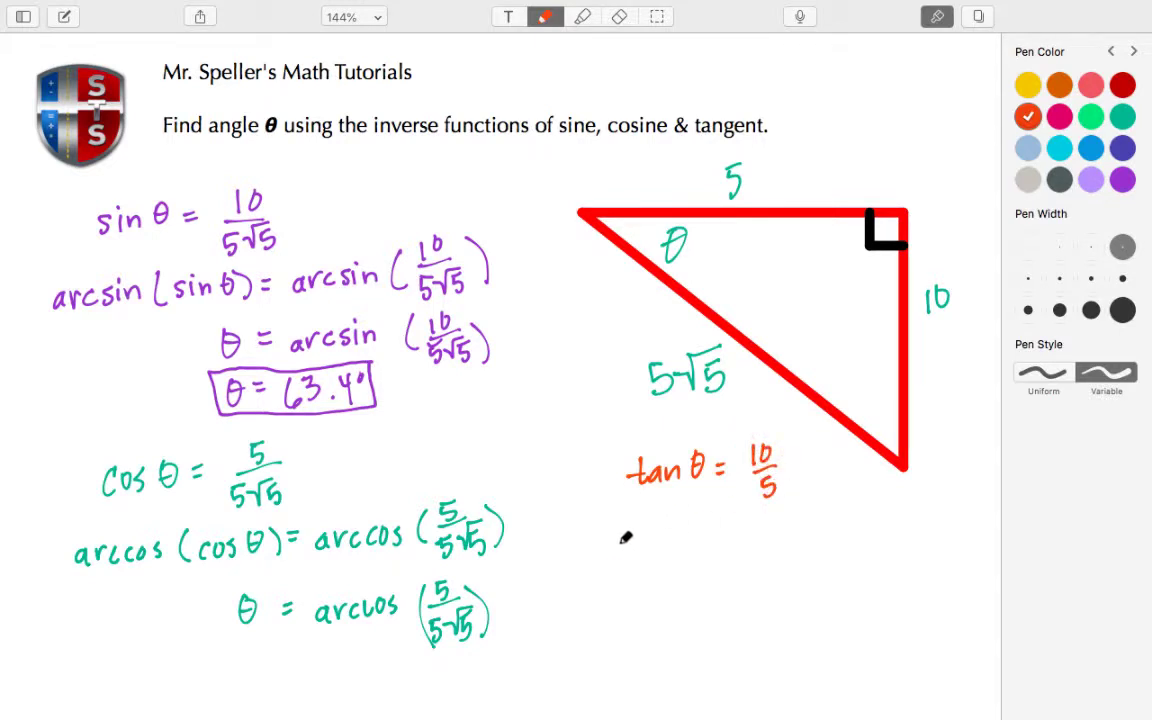
# Write arctan(tan θ) = arctan(10/5) and θ = arctan(10/5) beneath it.
pyautogui.moveTo(612, 535)
pyautogui.mouseDown()
pyautogui.moveTo(649, 534)
pyautogui.moveTo(661, 545)
pyautogui.moveTo(669, 534)
pyautogui.moveTo(671, 546)
pyautogui.moveTo(711, 515)
pyautogui.moveTo(735, 541)
pyautogui.moveTo(785, 532)
pyautogui.moveTo(773, 534)
pyautogui.moveTo(798, 545)
pyautogui.moveTo(814, 526)
pyautogui.moveTo(830, 547)
pyautogui.moveTo(844, 530)
pyautogui.moveTo(878, 542)
pyautogui.moveTo(887, 519)
pyautogui.moveTo(894, 540)
pyautogui.moveTo(901, 527)
pyautogui.moveTo(912, 536)
pyautogui.moveTo(952, 501)
pyautogui.moveTo(948, 538)
pyautogui.mouseUp()
pyautogui.moveTo(753, 604)
pyautogui.mouseDown()
pyautogui.moveTo(843, 607)
pyautogui.moveTo(877, 585)
pyautogui.moveTo(882, 607)
pyautogui.moveTo(901, 606)
pyautogui.moveTo(939, 576)
pyautogui.moveTo(957, 598)
pyautogui.moveTo(980, 587)
pyautogui.mouseUp()
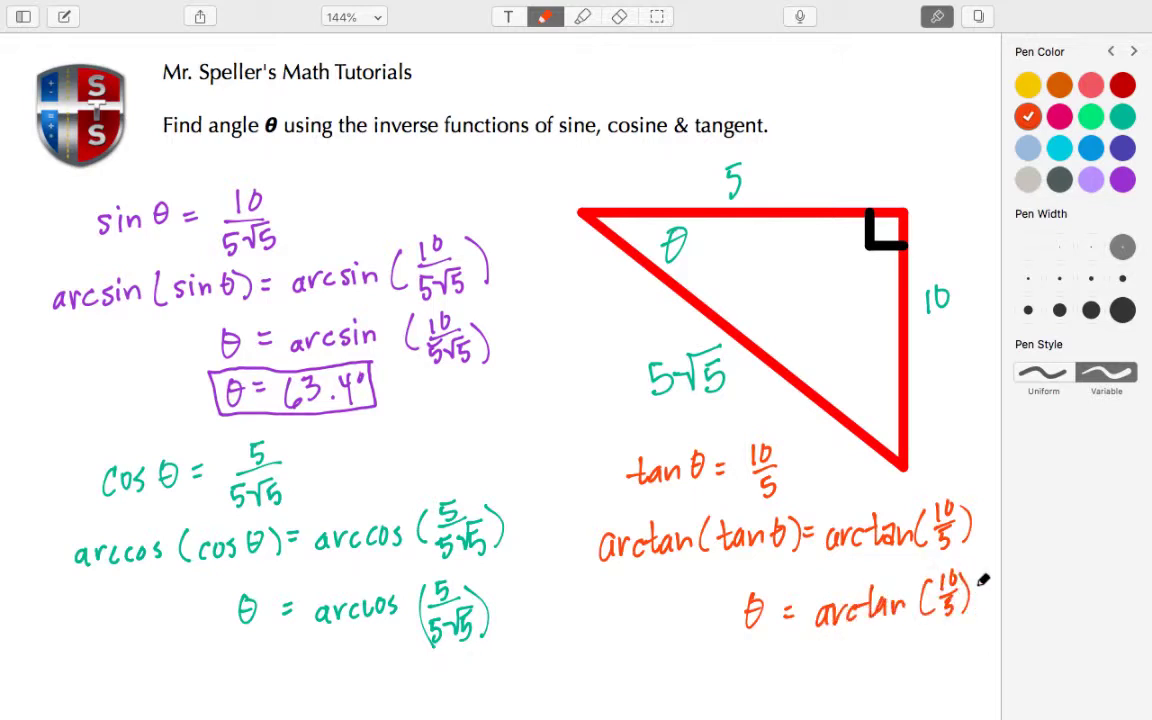
pyautogui.hotkey('ctrl', 'Right')
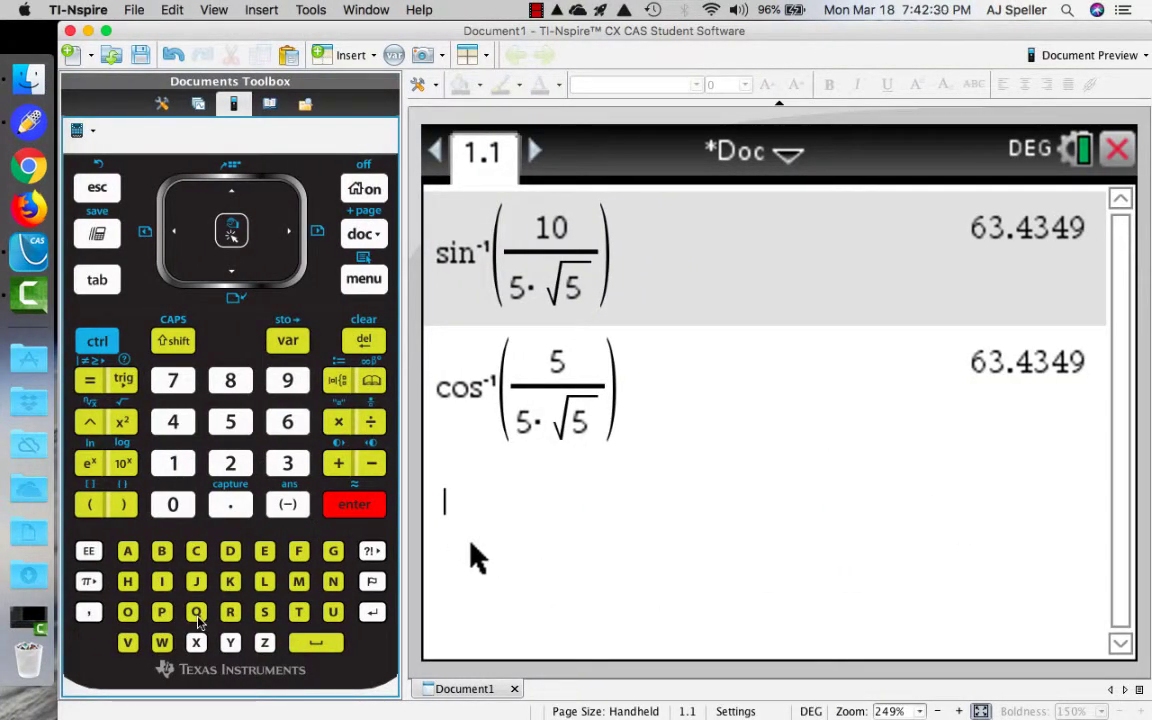
# Enter arctan(10/5) with a fraction template and evaluate it to 63.4349.
pyautogui.write('archta')
pyautogui.press('BackSpace')
pyautogui.press('BackSpace')
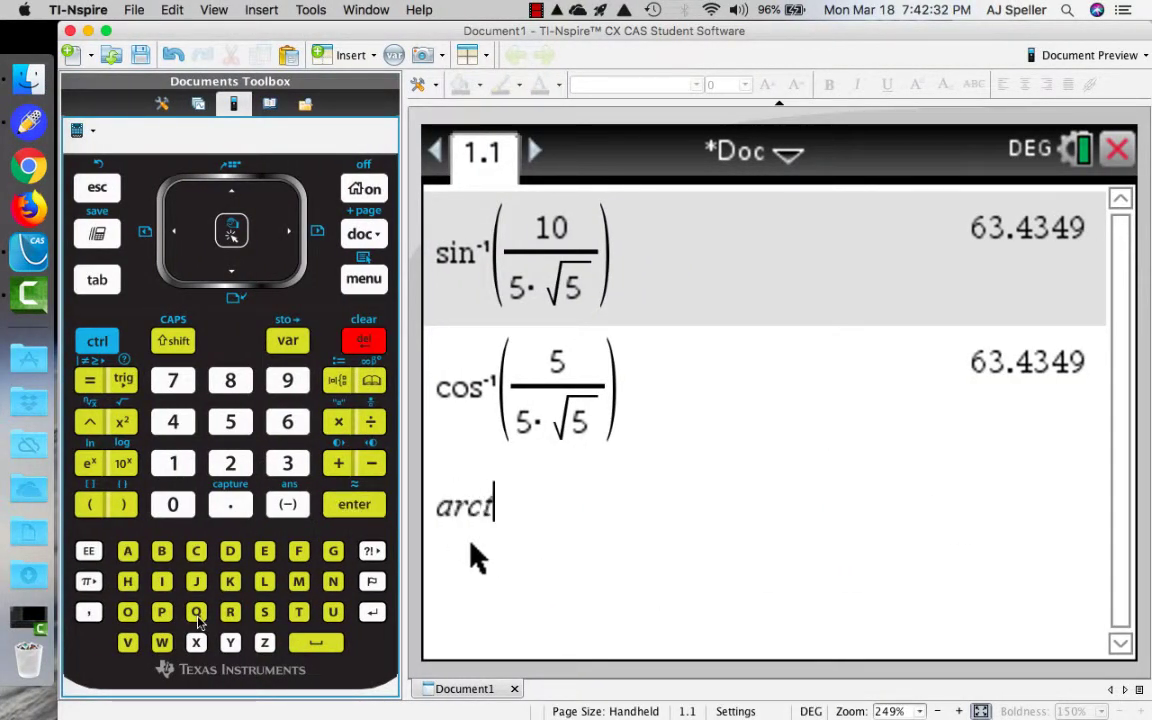
pyautogui.write('an(')
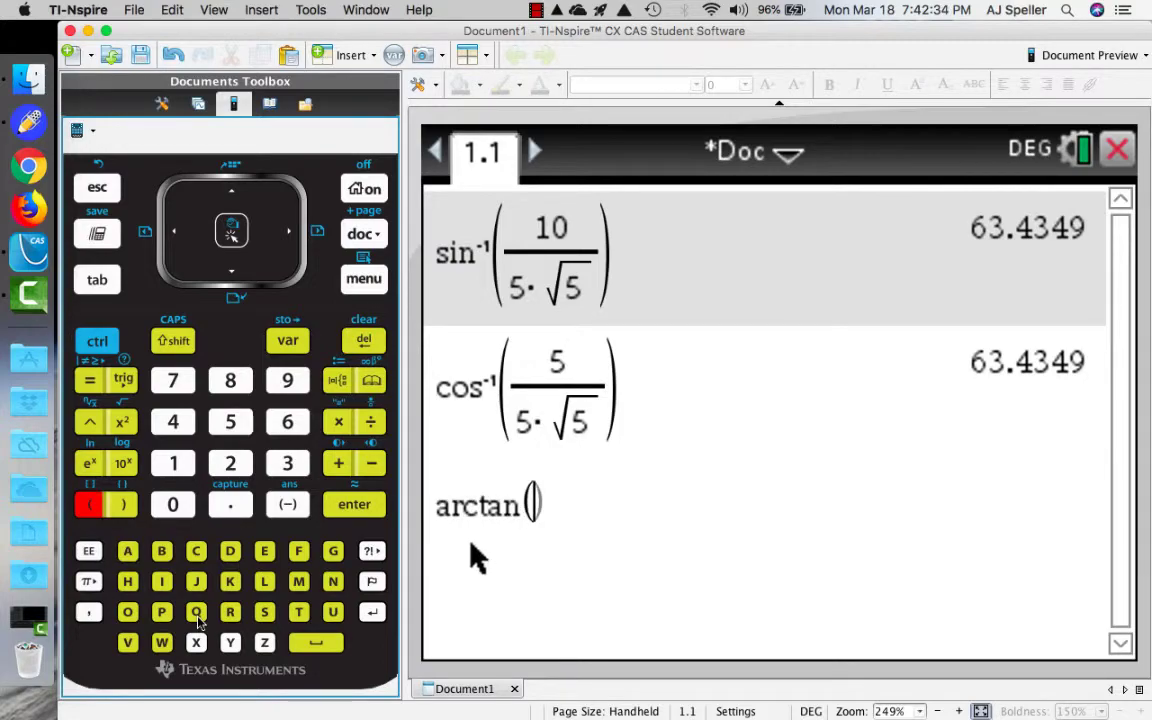
pyautogui.hotkey('ctrl', 'Left')
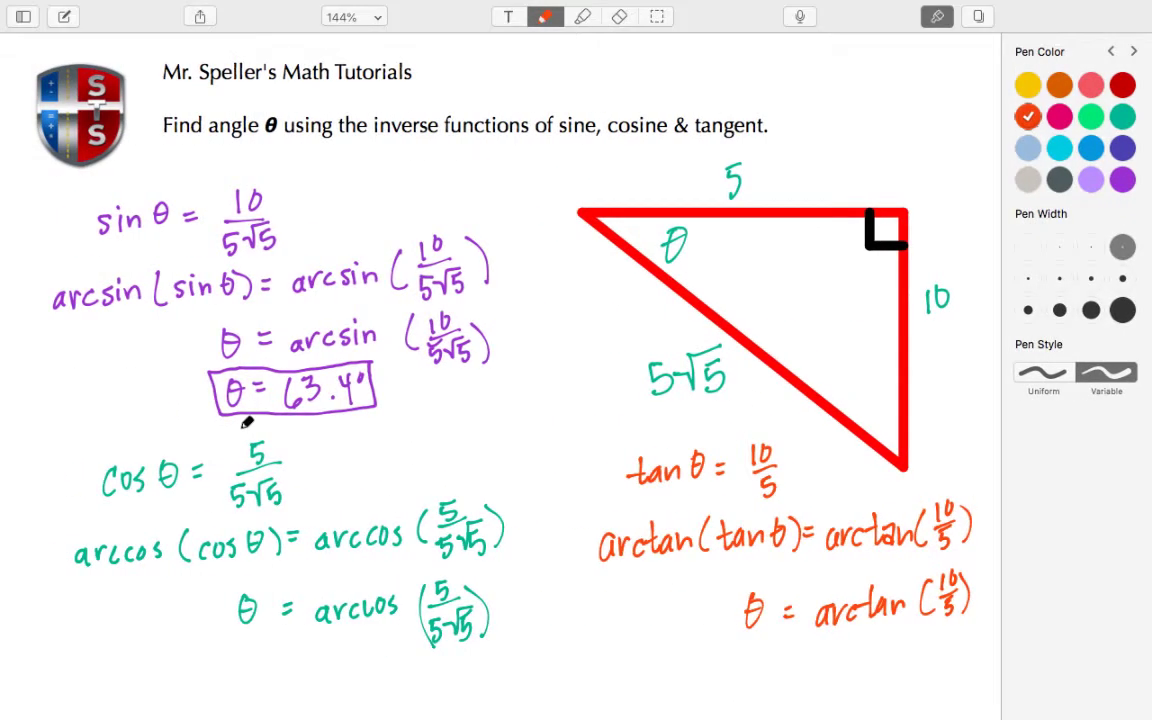
pyautogui.hotkey('ctrl', 'Right')
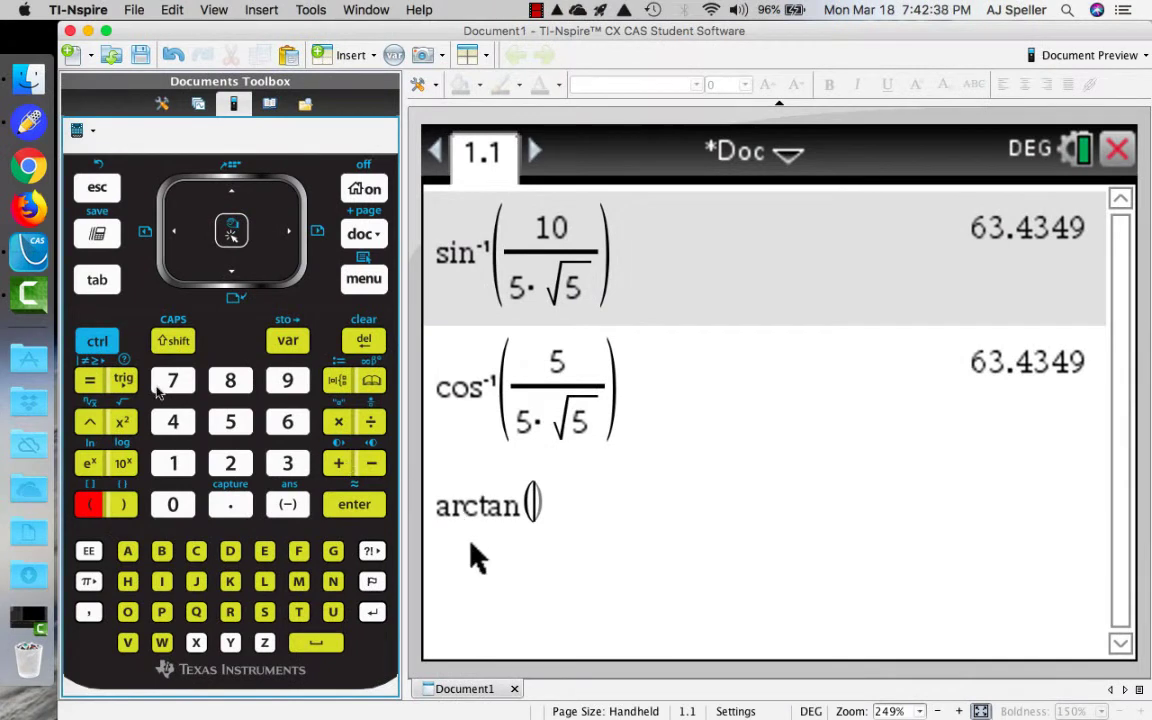
pyautogui.hotkey('ctrl', '/')
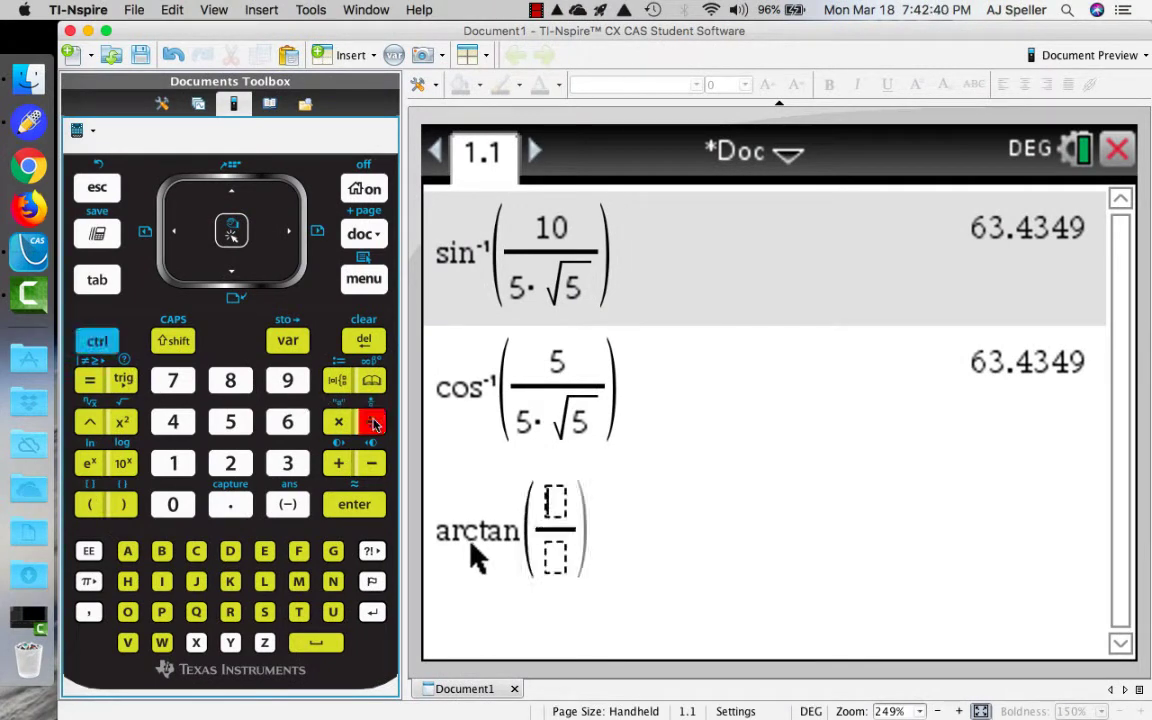
pyautogui.write('10')
pyautogui.press('Down')
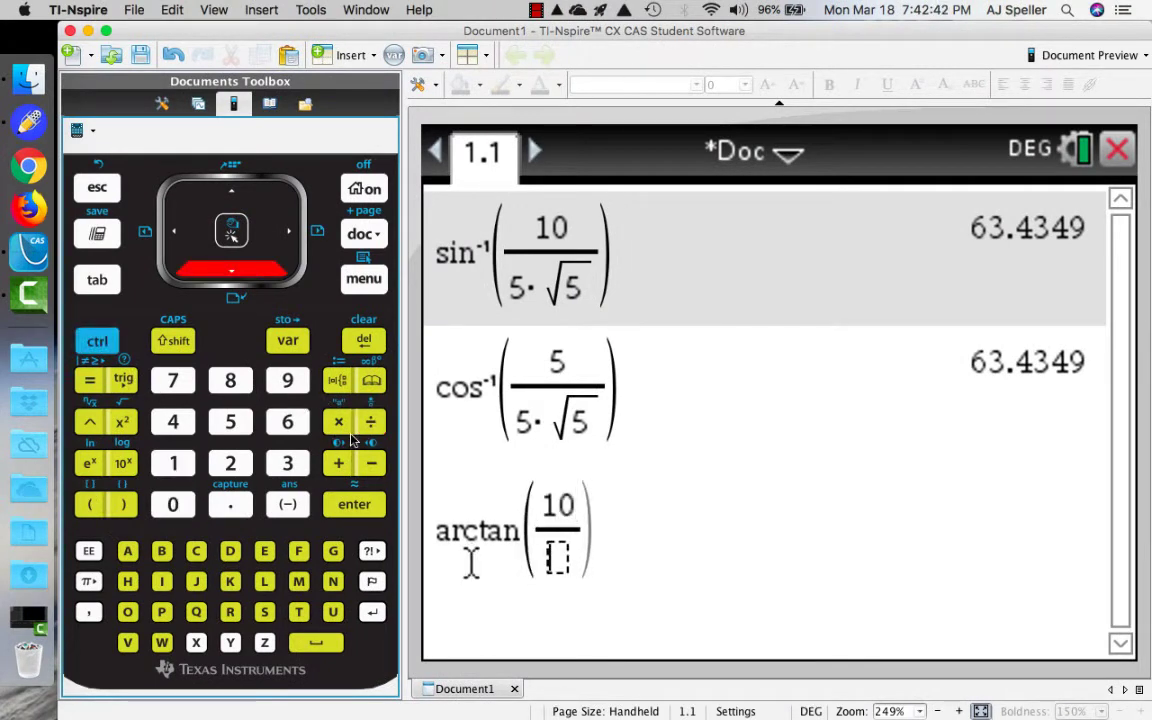
pyautogui.write('5')
pyautogui.press('ctrl')
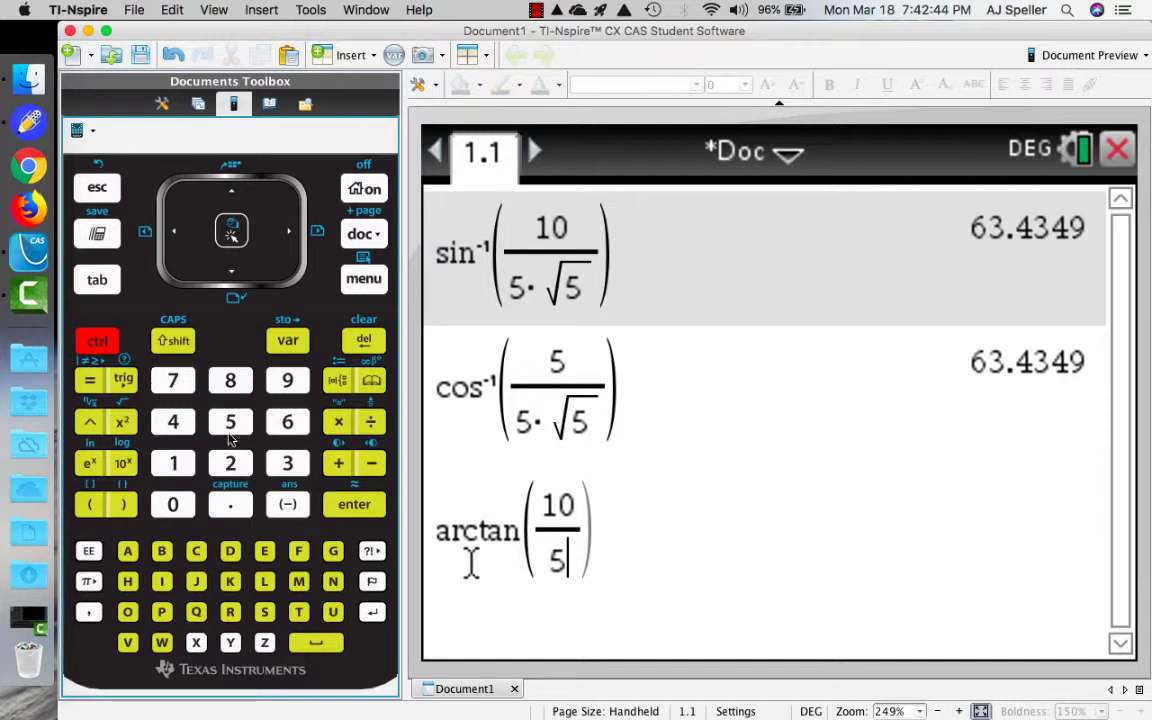
pyautogui.hotkey('ctrl', 'Return')
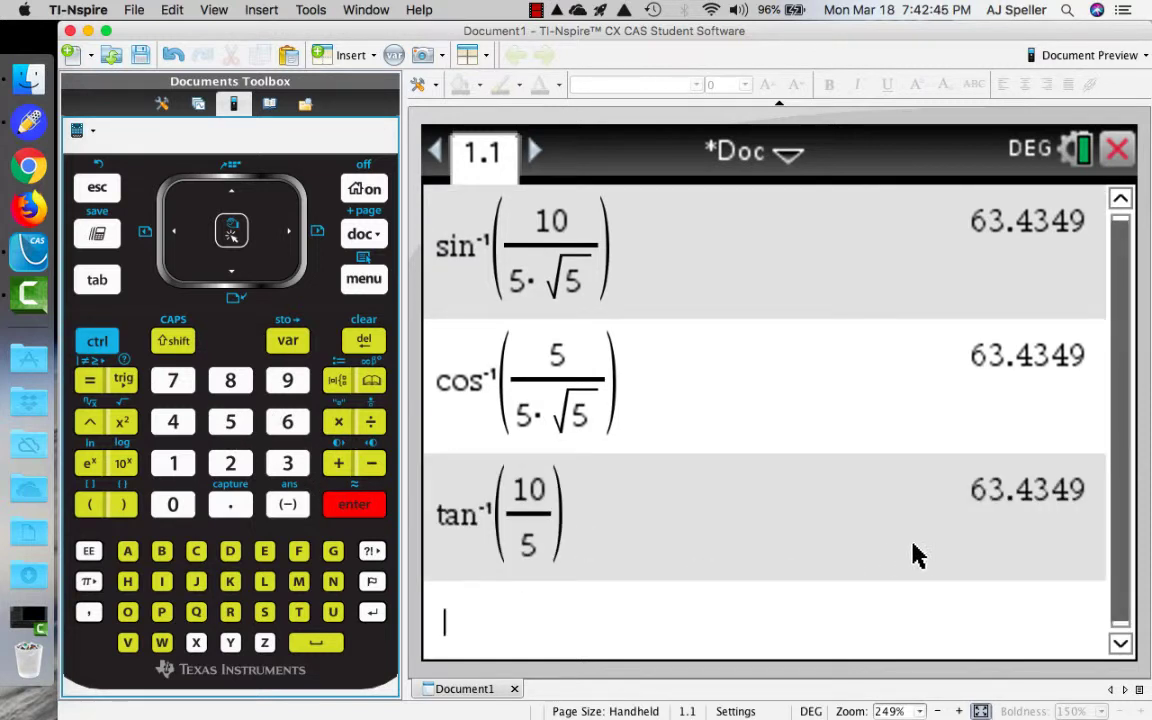